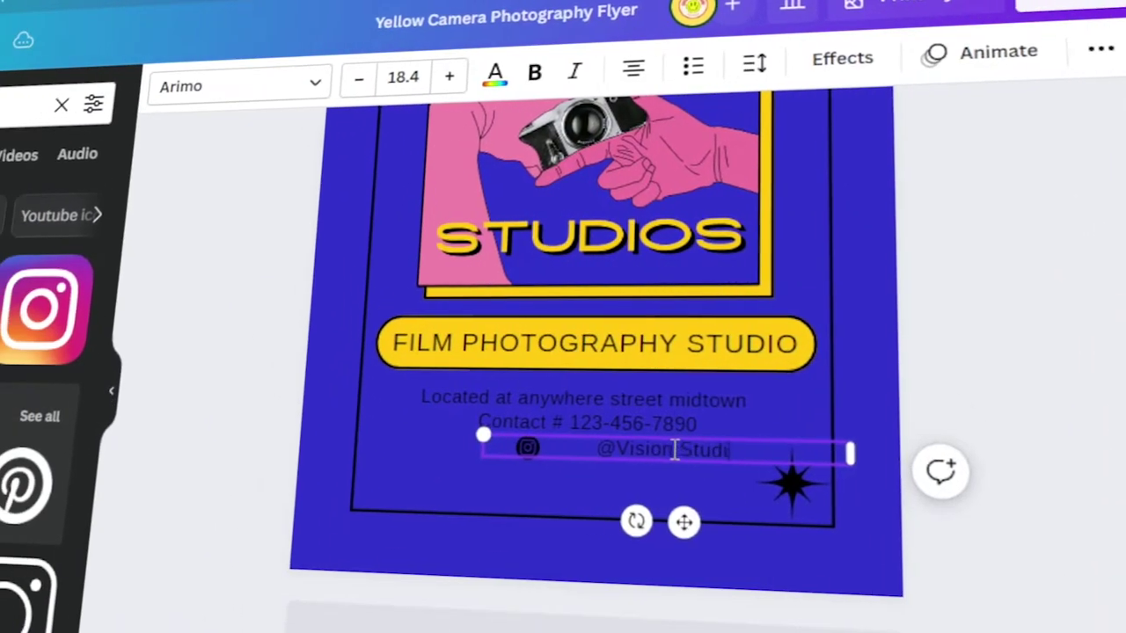
key(ctrl+d)
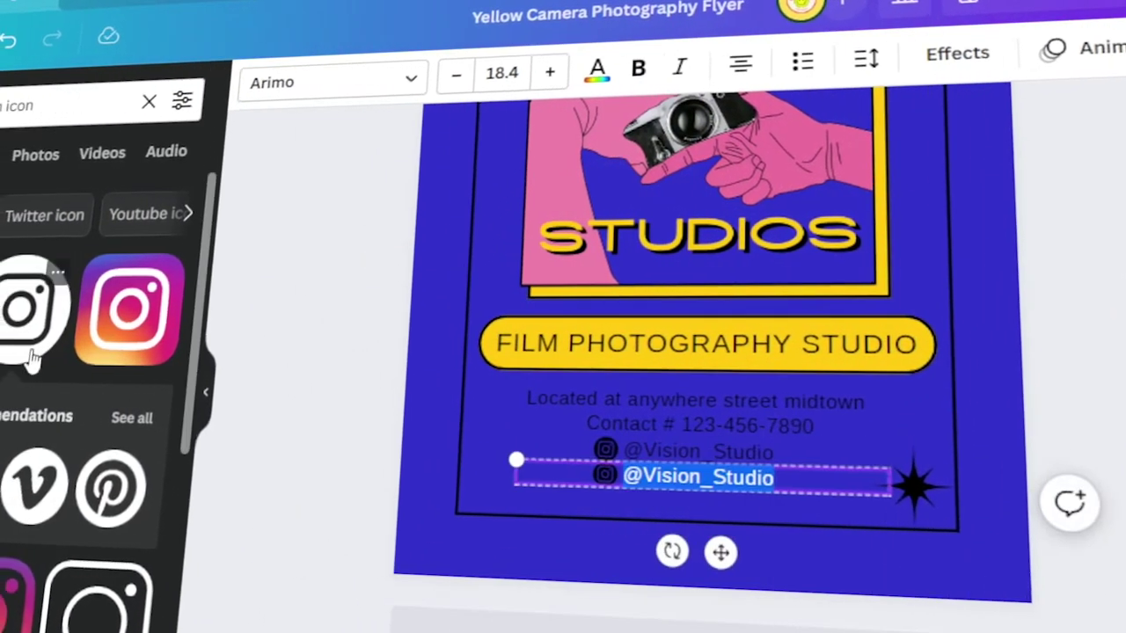
key(Delete)
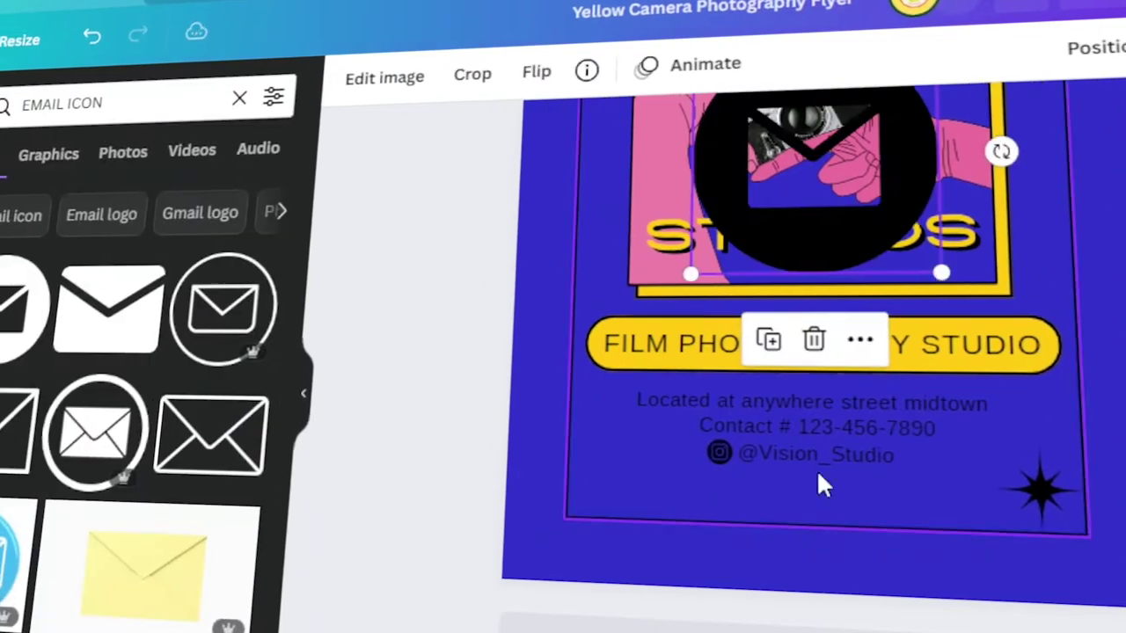
click(7, 345)
drag(797, 389, 662, 440)
key(ctrl+d)
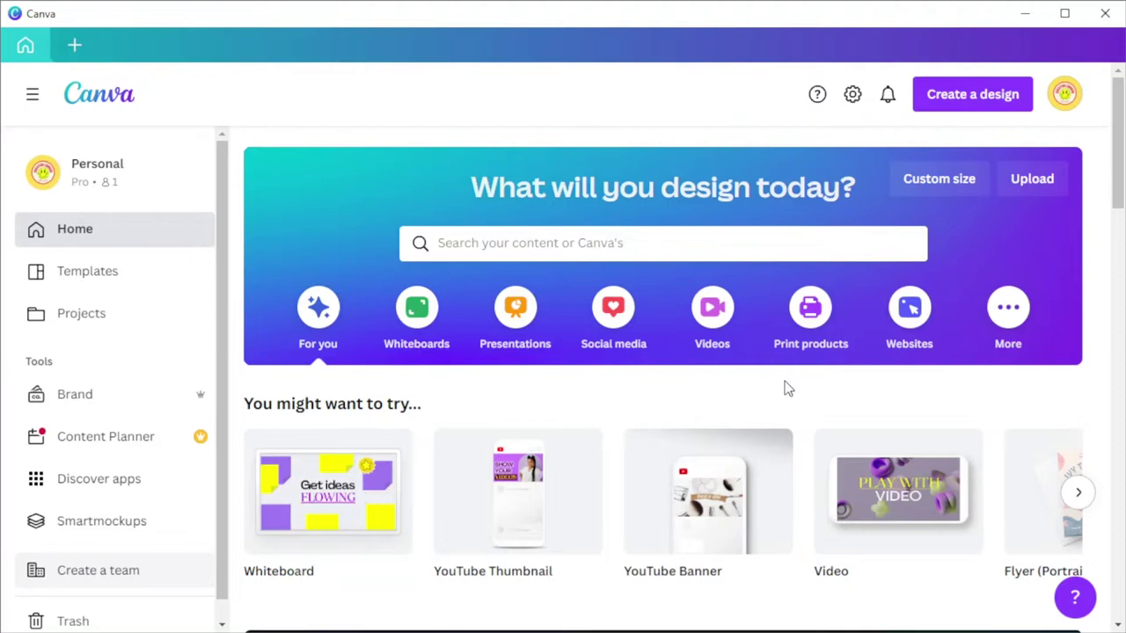
Step: Search templates for 'photography flyer' and scroll through the results
click(755, 243)
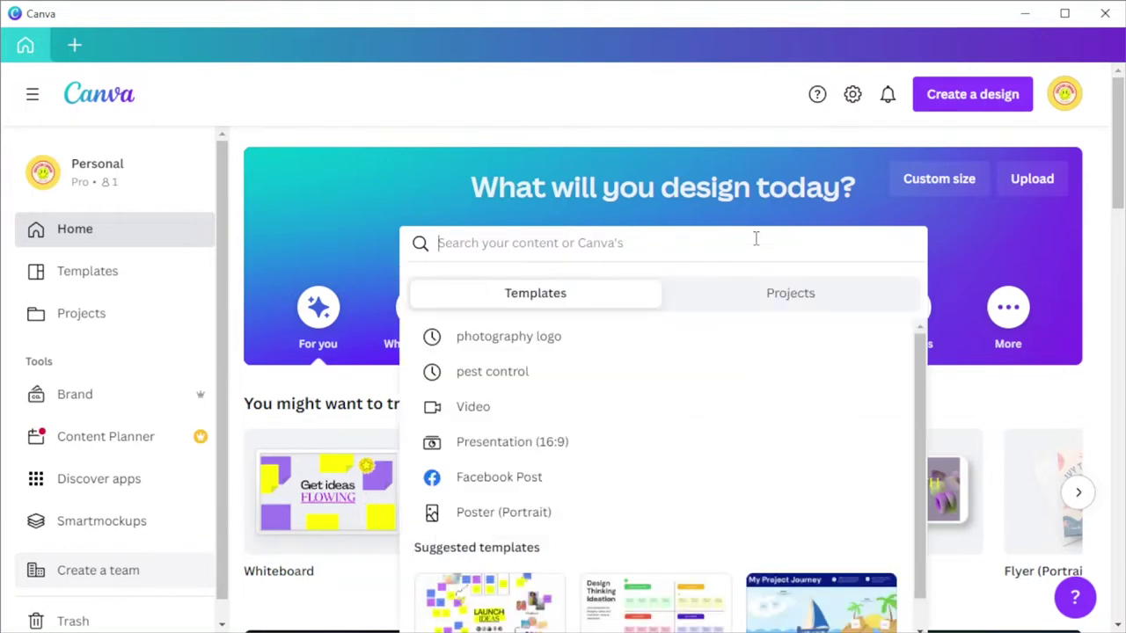
text(photography flyer)
key(Return)
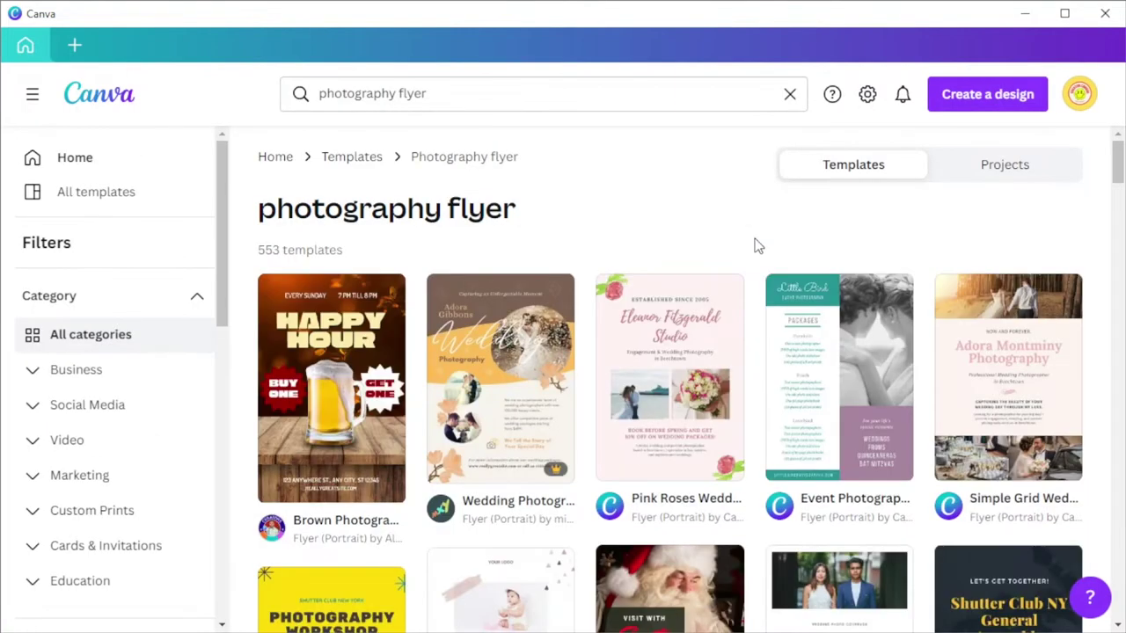
scroll(1101, 255, down, 5)
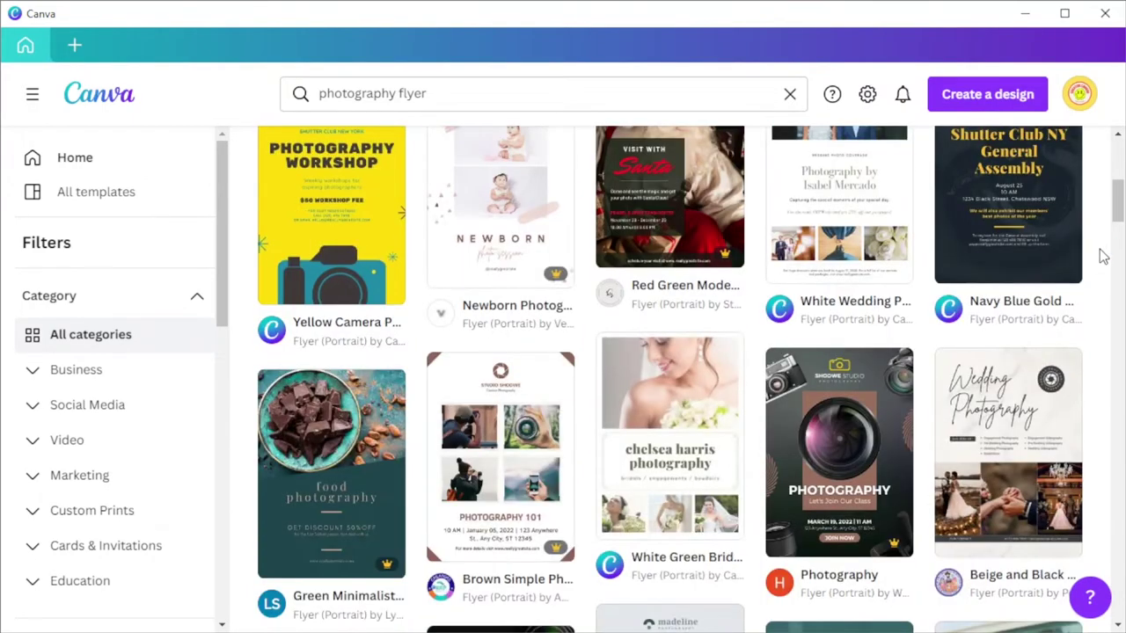
scroll(1102, 258, down, 1)
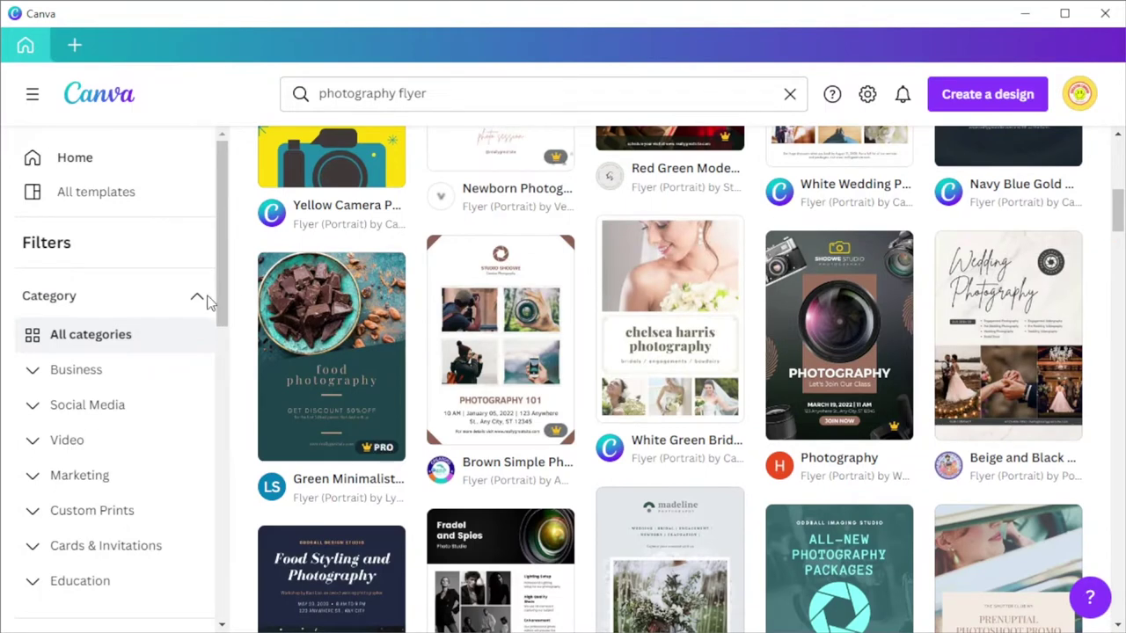
scroll(141, 306, down, 3)
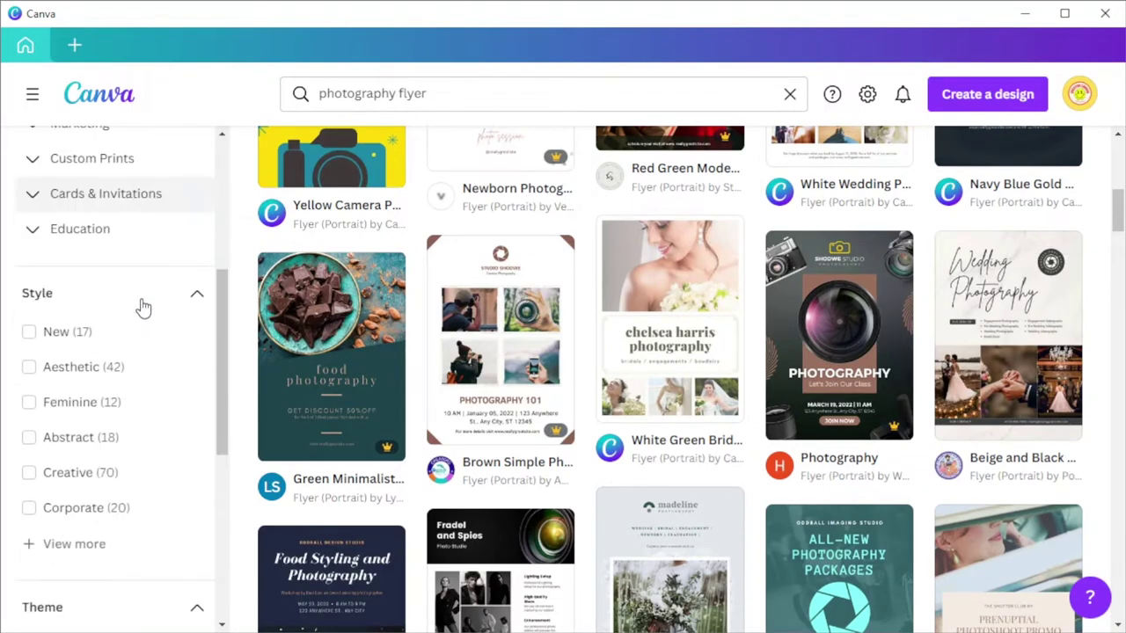
scroll(144, 308, down, 1)
scroll(141, 307, down, 2)
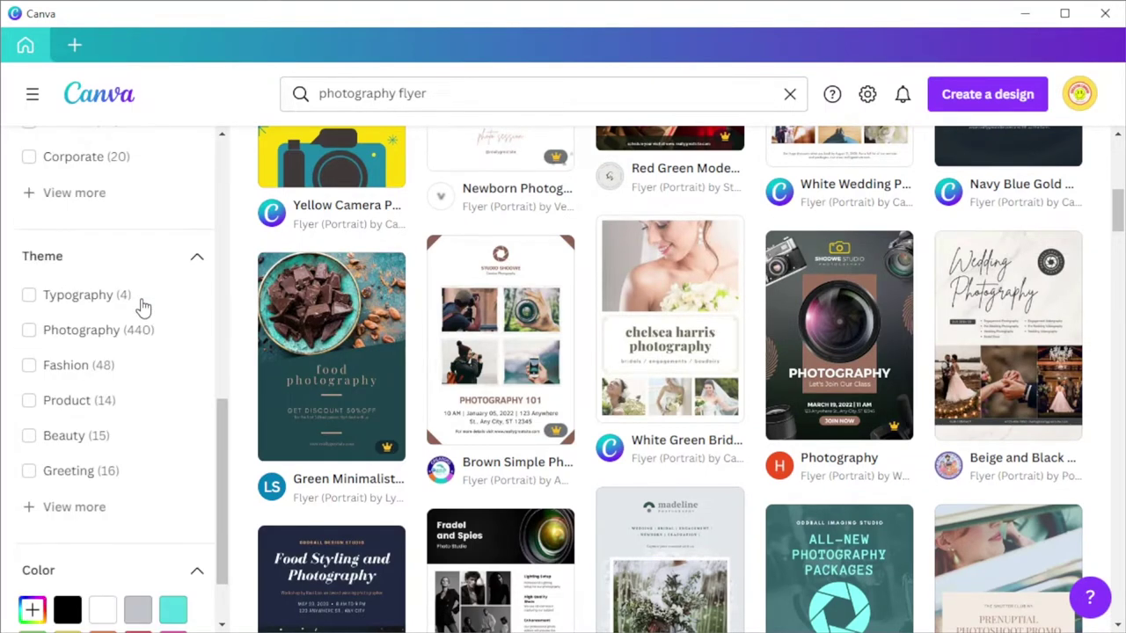
scroll(142, 307, up, 3)
scroll(141, 306, up, 2)
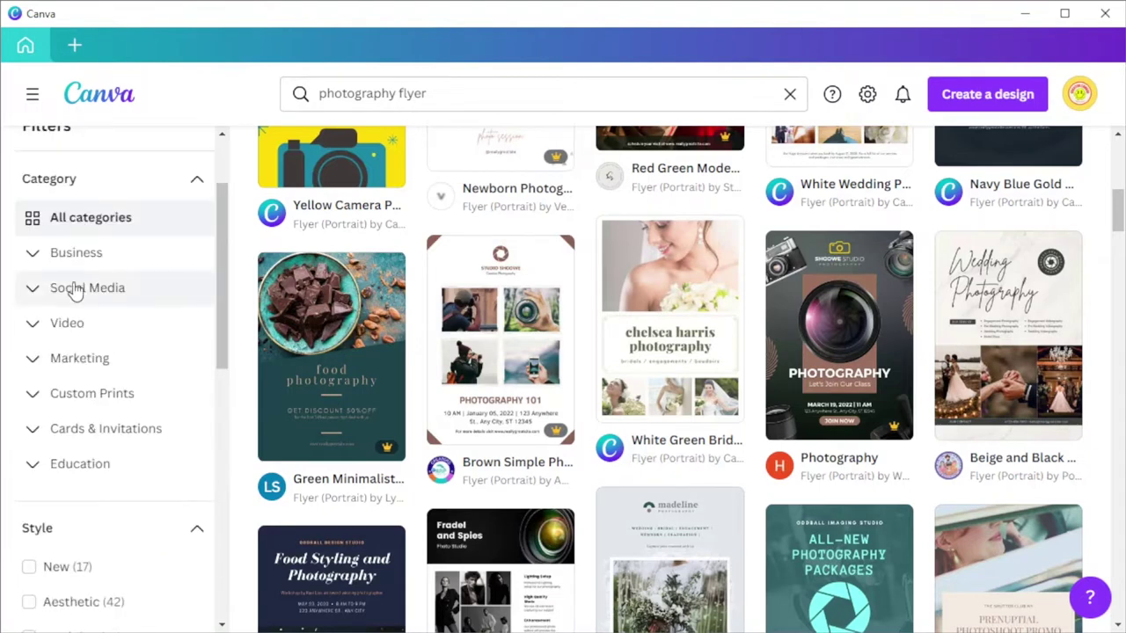
Step: Expand the Business filter category, review the filters, and bring up the Create a design options
click(29, 267)
scroll(123, 295, down, 3)
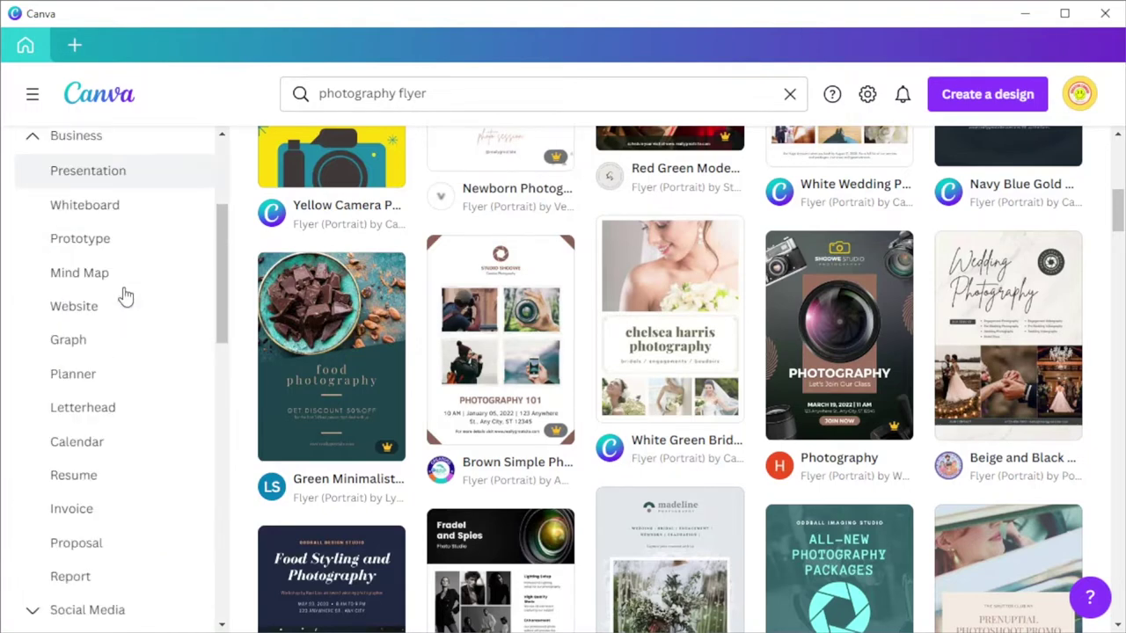
scroll(126, 296, down, 1)
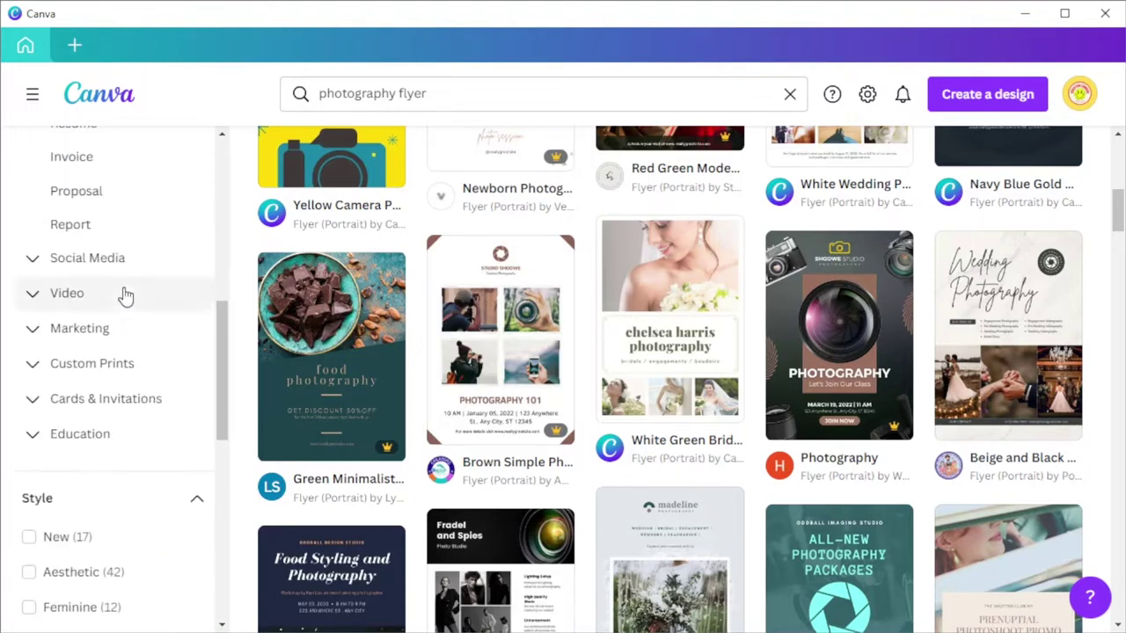
scroll(125, 297, down, 5)
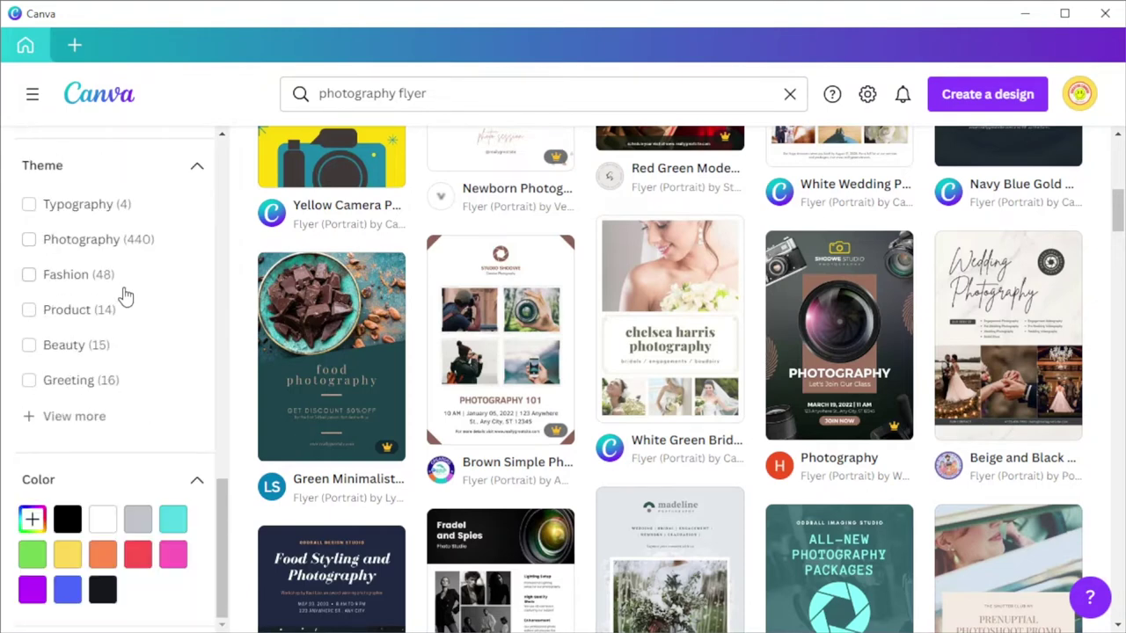
click(964, 94)
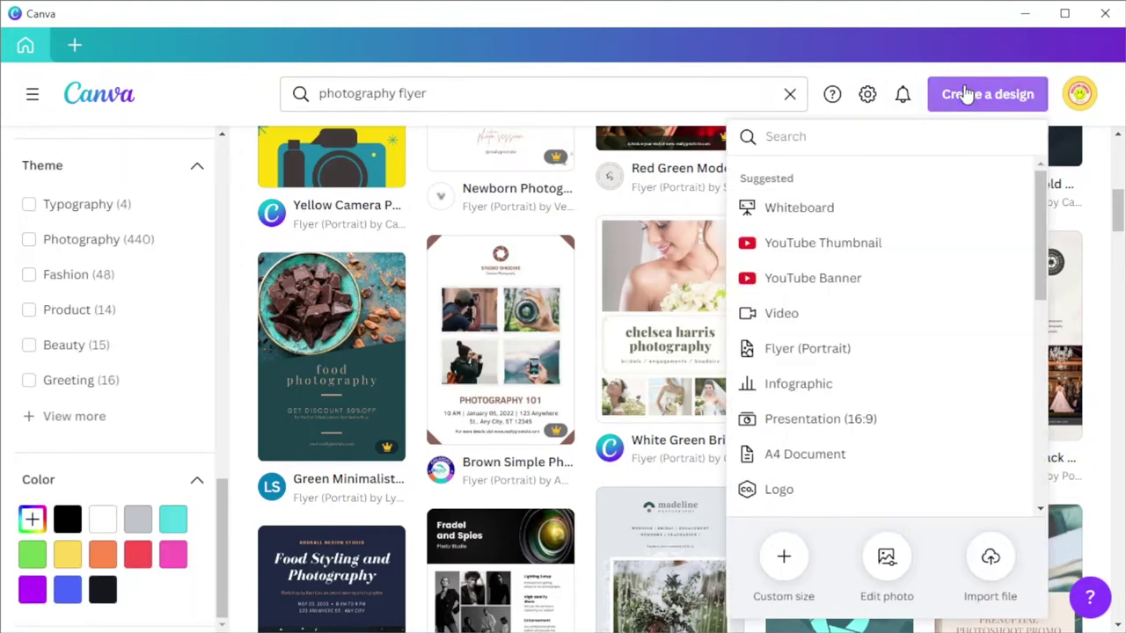
Step: Create a new custom-size design and open the Yellow Camera Photography Flyer template
click(783, 555)
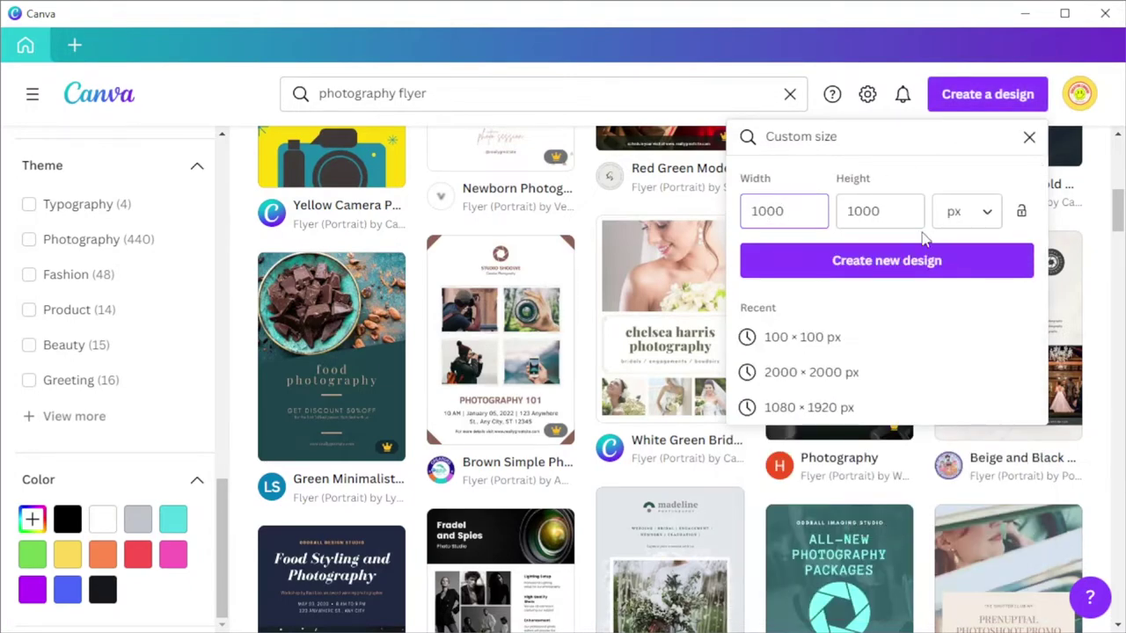
click(886, 261)
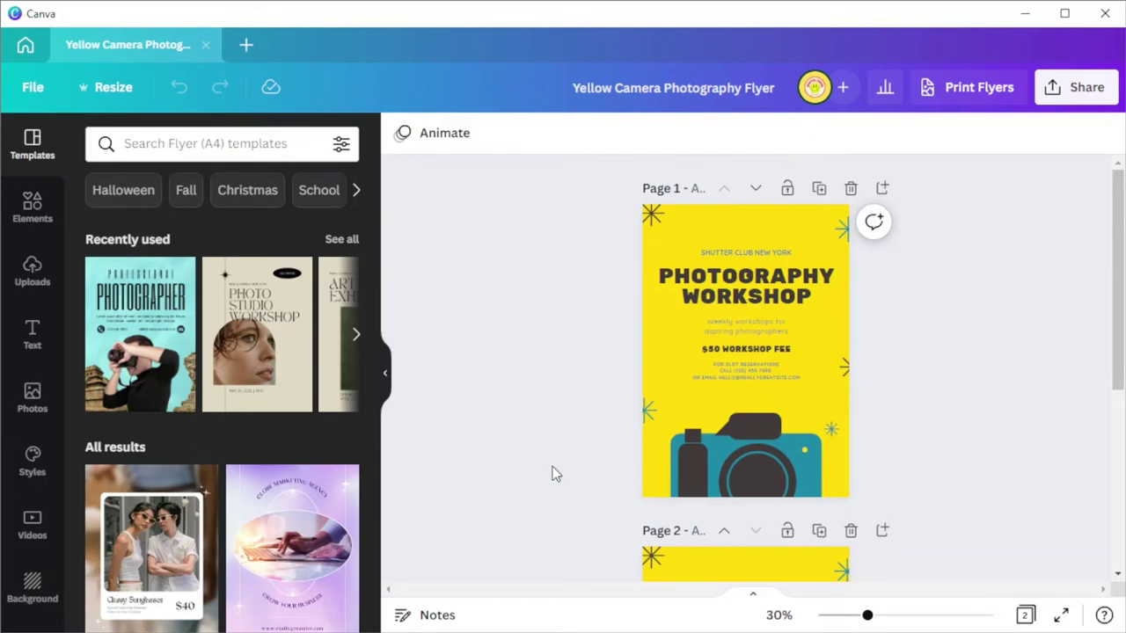
Step: Check the File menu, review the uploaded Vision Studios images, then show the Elements library
click(33, 87)
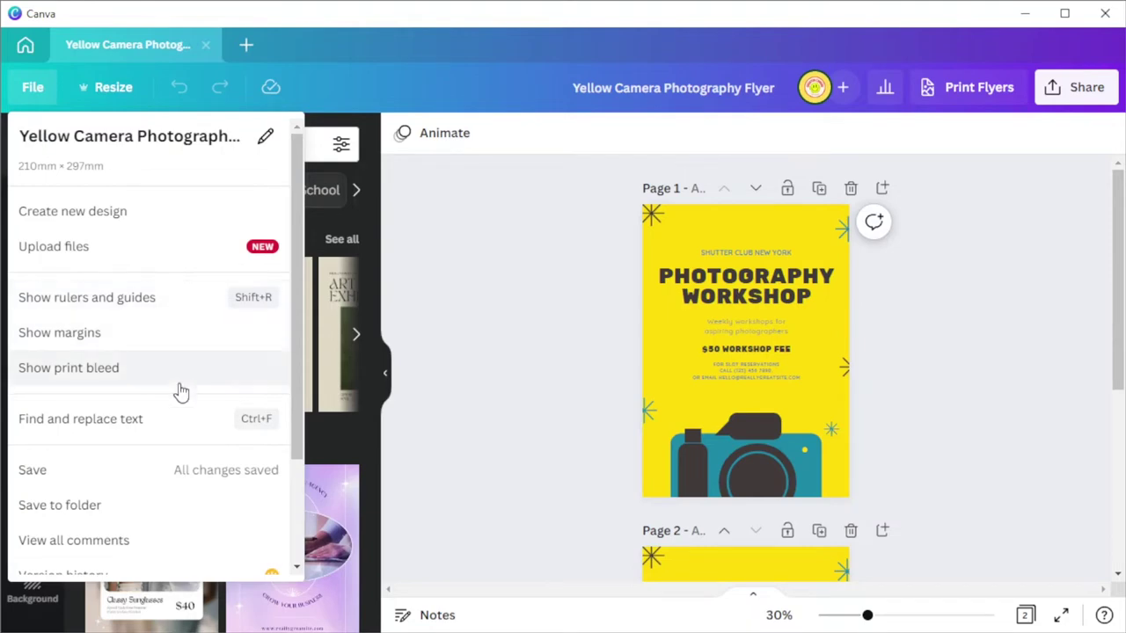
click(542, 392)
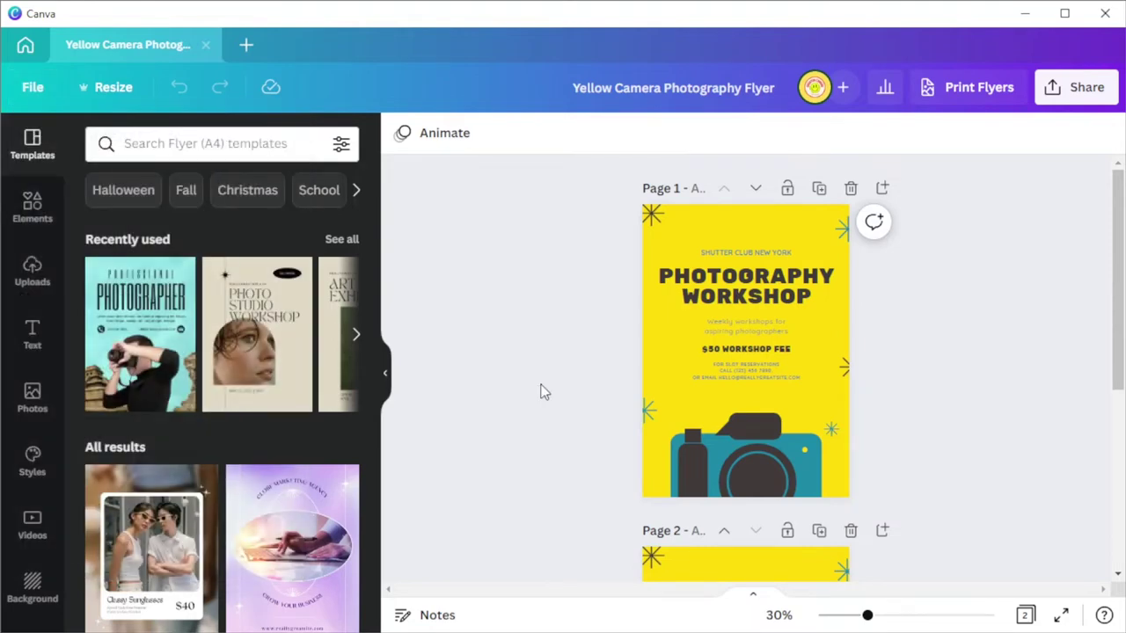
click(35, 279)
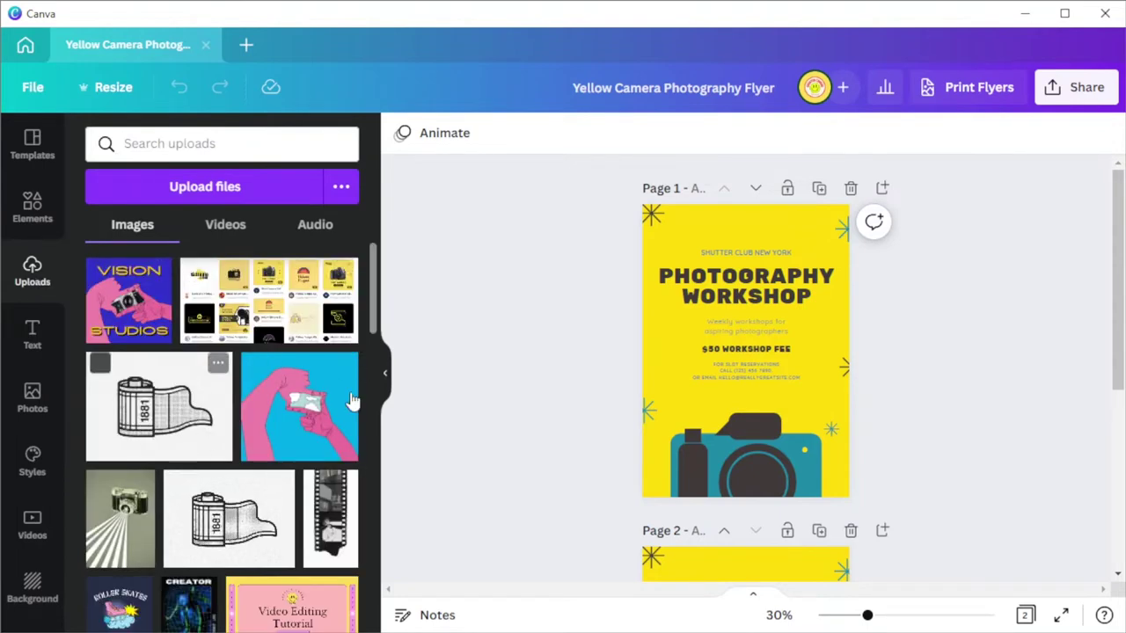
mouse_move(226, 493)
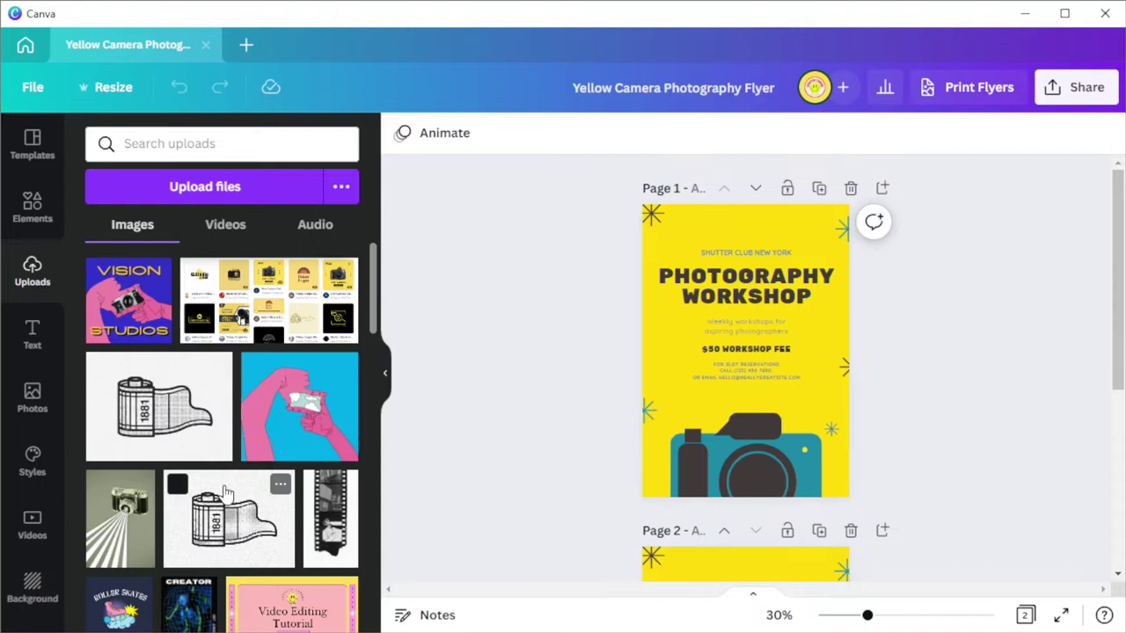
click(15, 202)
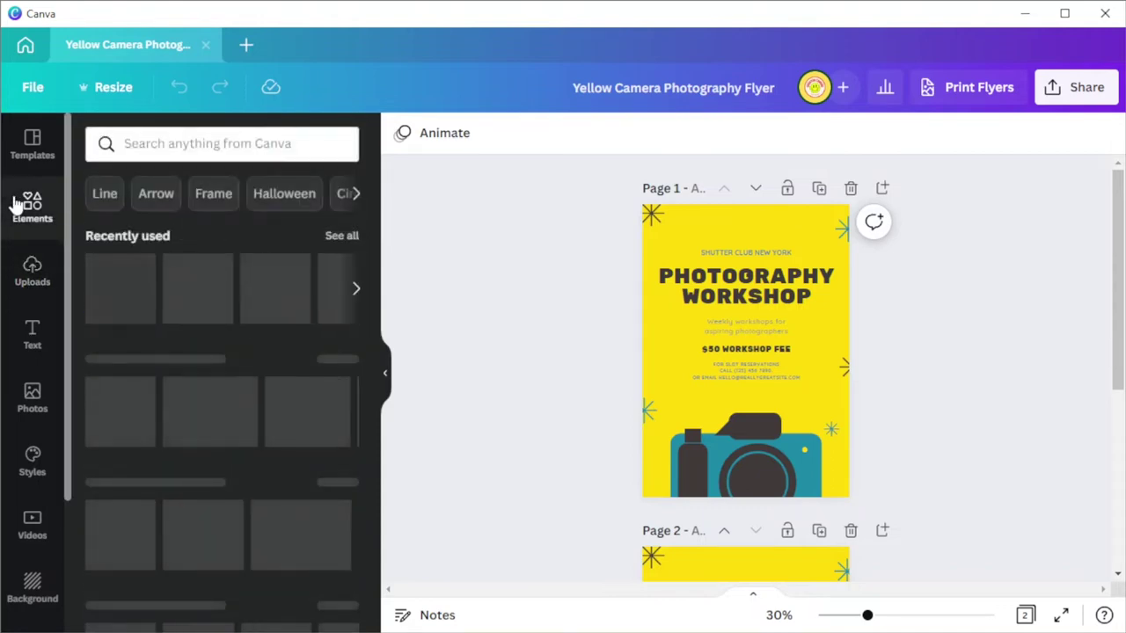
Step: Search Elements for 'photography' and scroll through the camera graphics, photos and videos
click(156, 143)
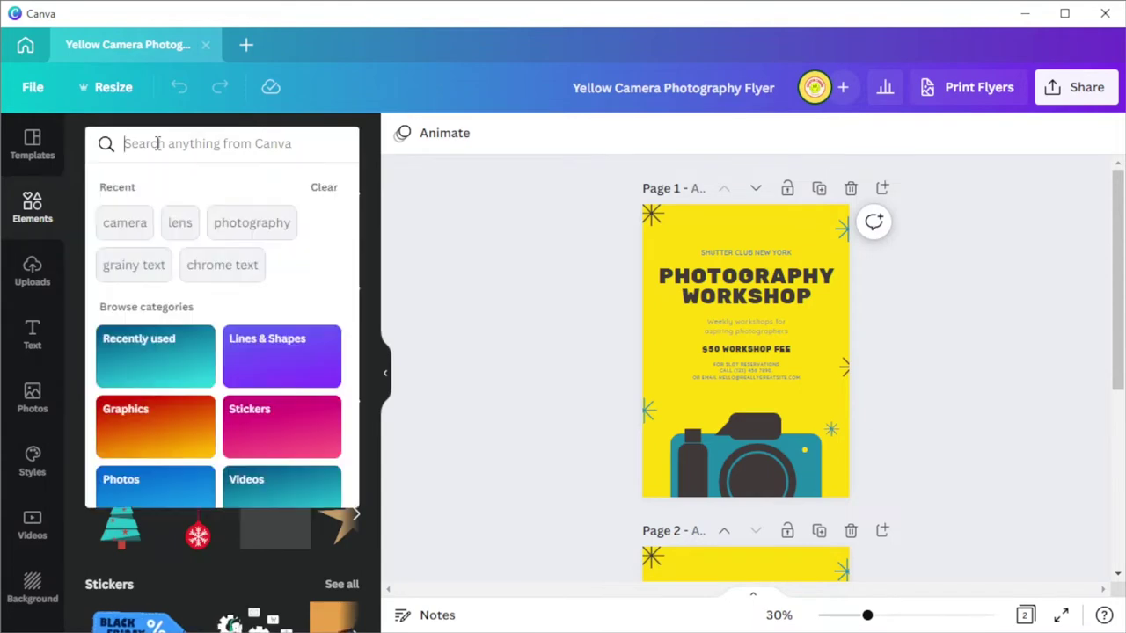
text(photograp)
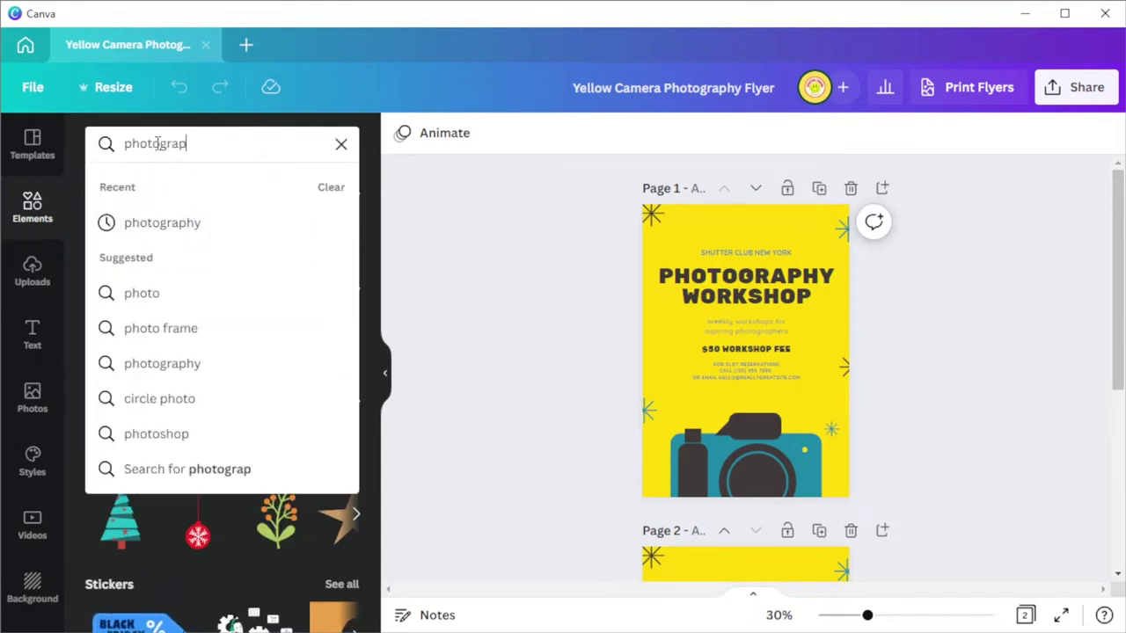
text(hy)
key(Return)
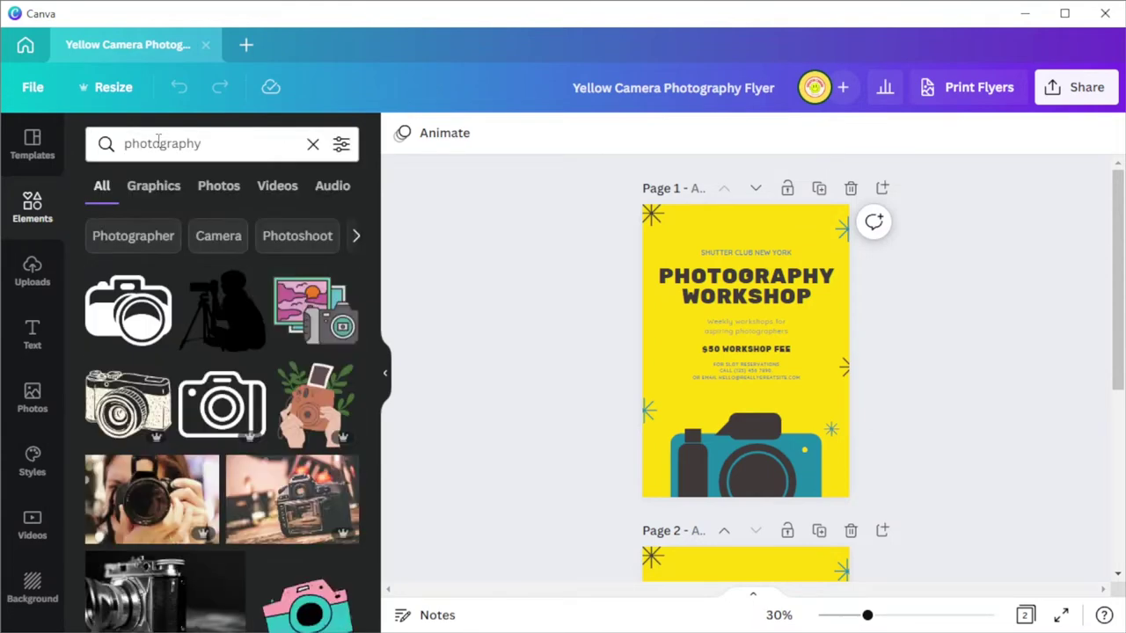
scroll(246, 324, down, 2)
scroll(247, 316, down, 2)
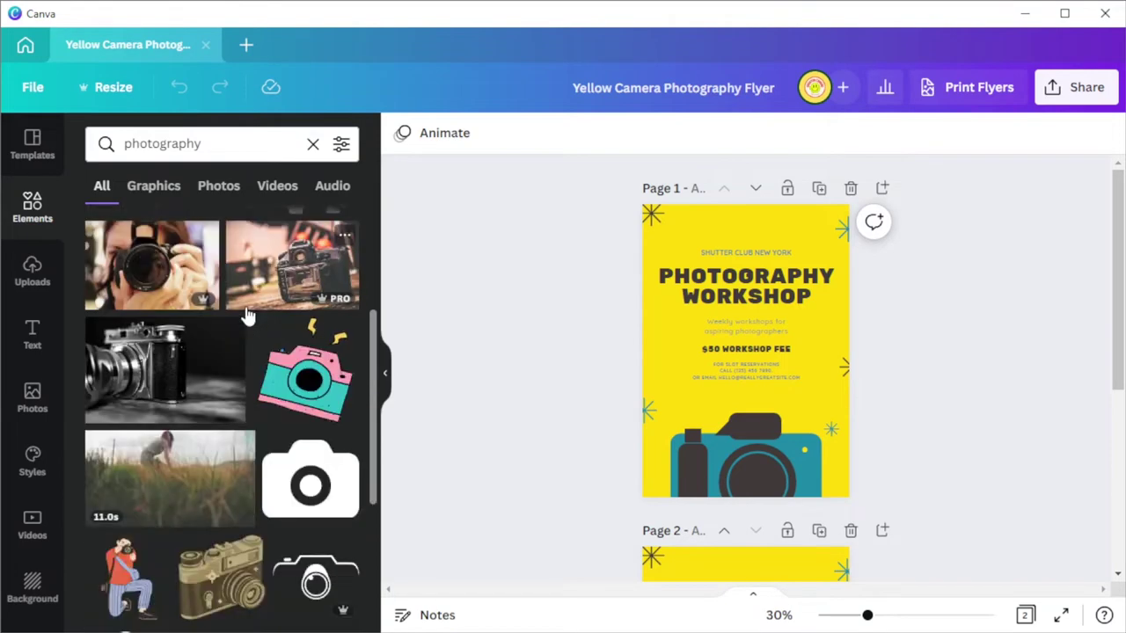
scroll(248, 317, down, 6)
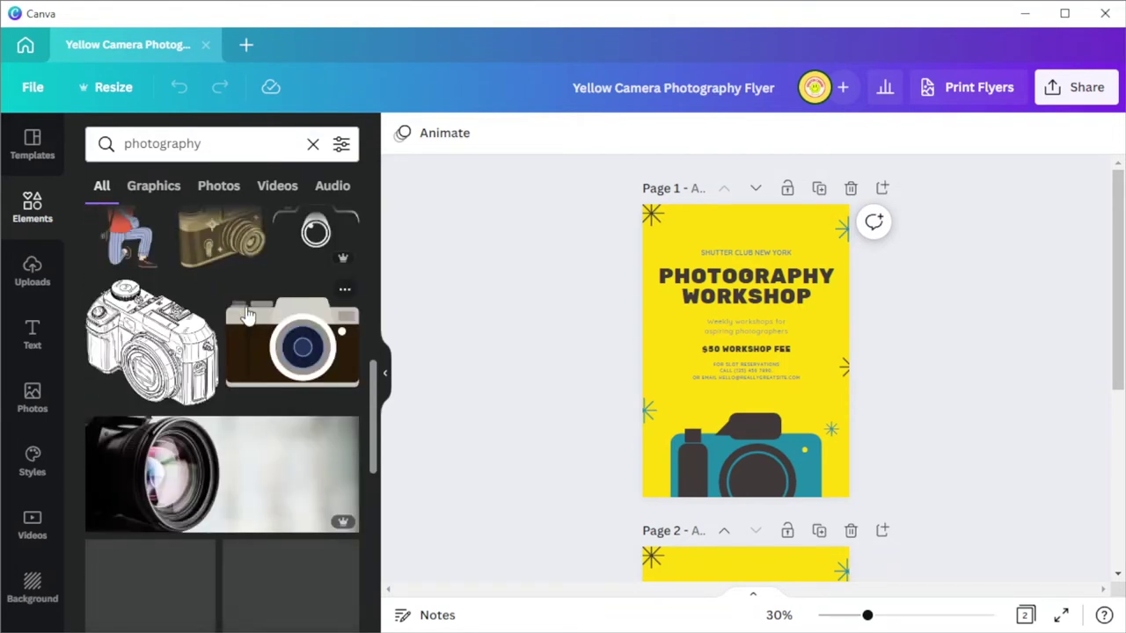
scroll(247, 316, down, 2)
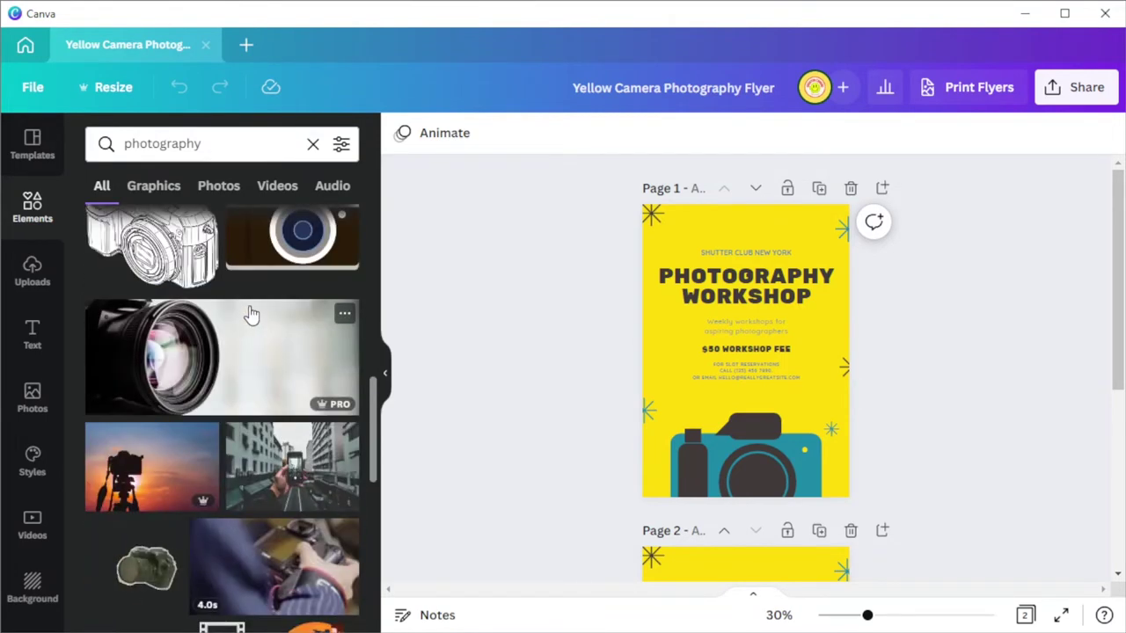
scroll(250, 314, up, 15)
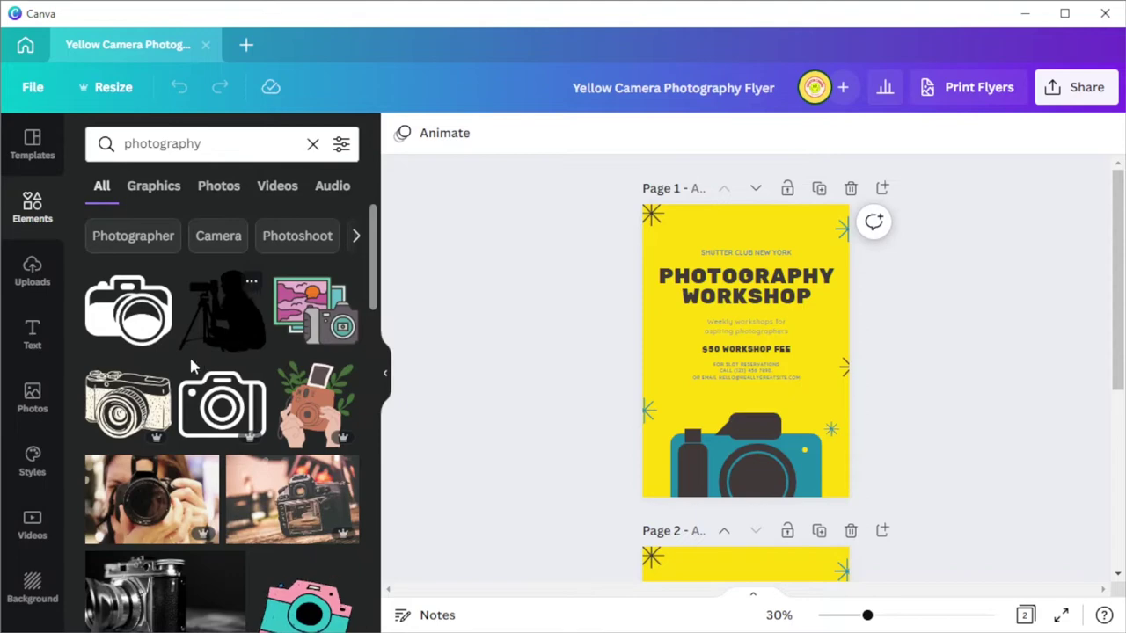
Step: From the Camera Photography Logo's menu, create a 'vision studio' folder and add the logo to it
click(160, 378)
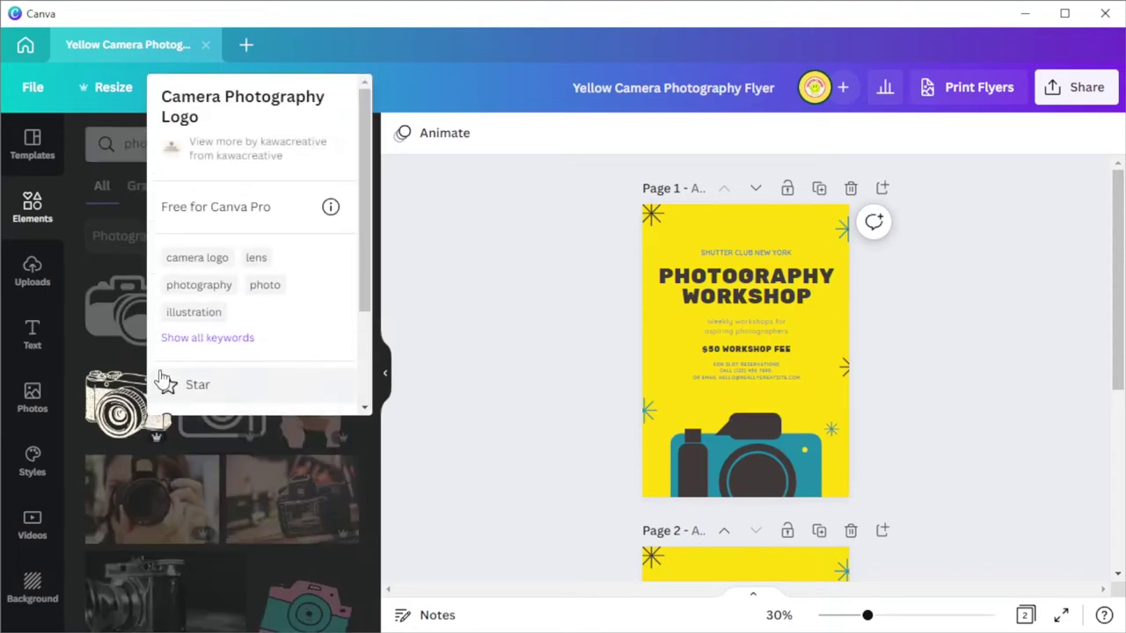
scroll(293, 343, down, 2)
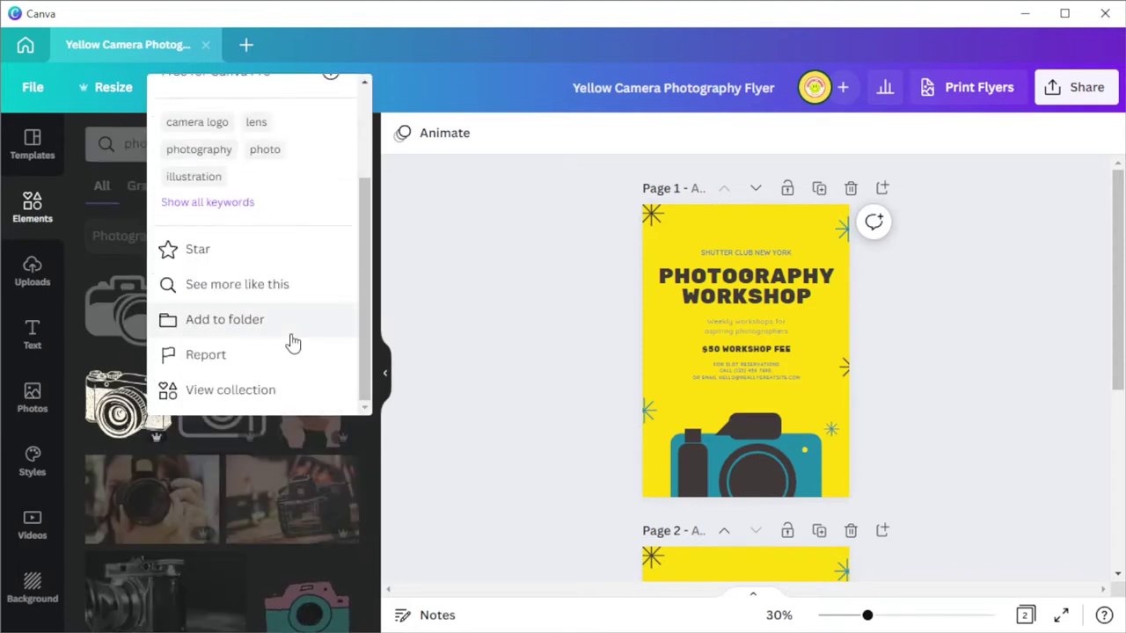
click(243, 323)
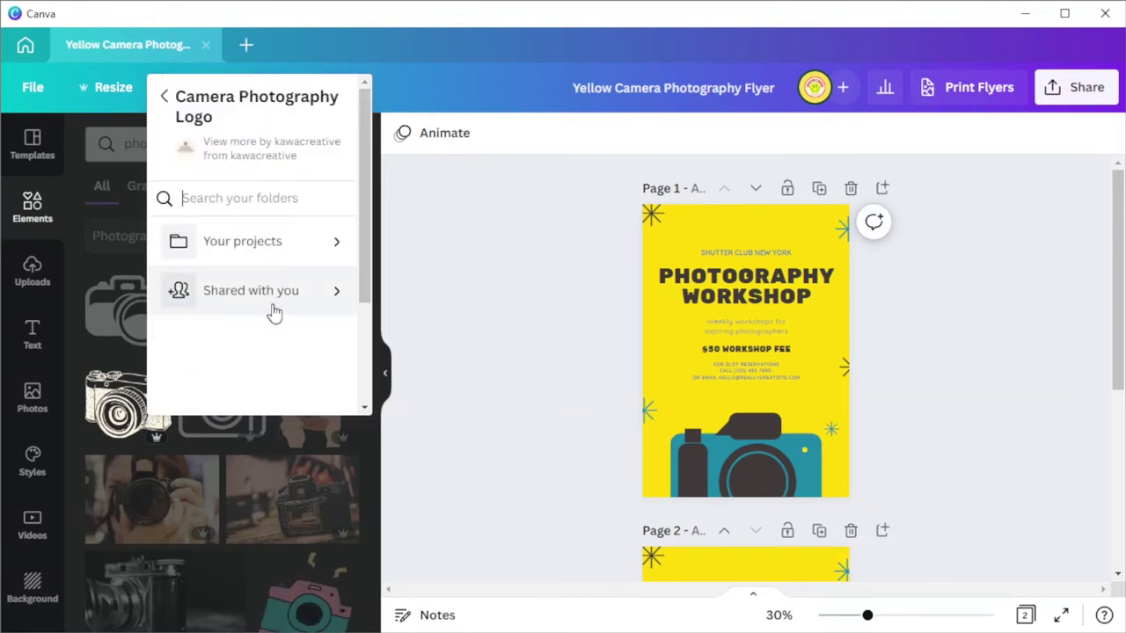
scroll(275, 312, down, 2)
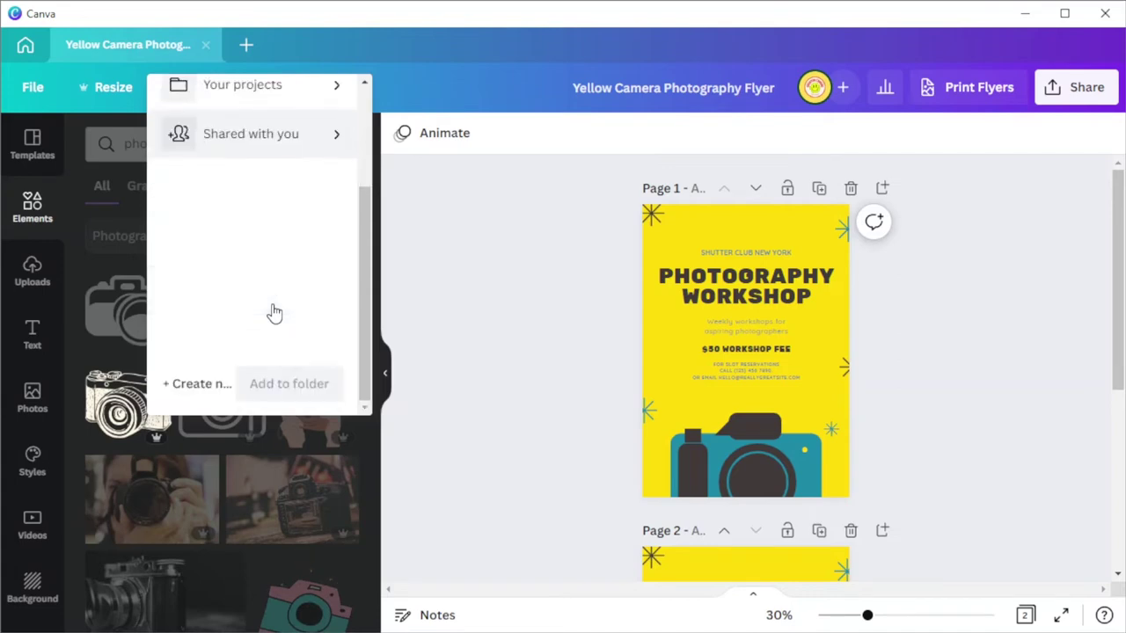
click(195, 384)
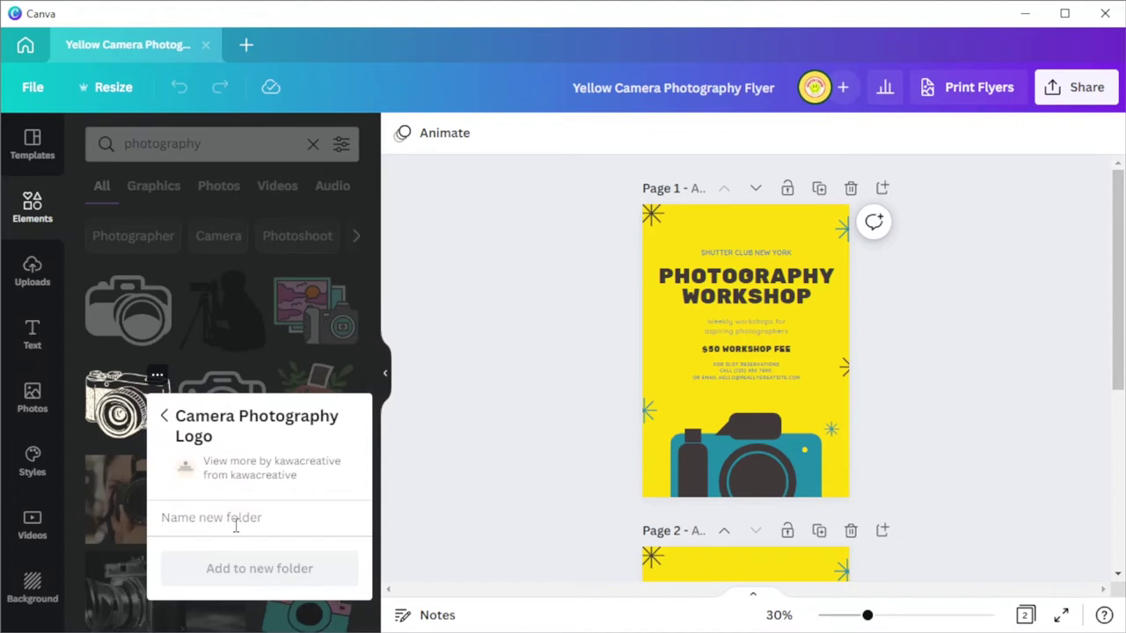
text(vision studio)
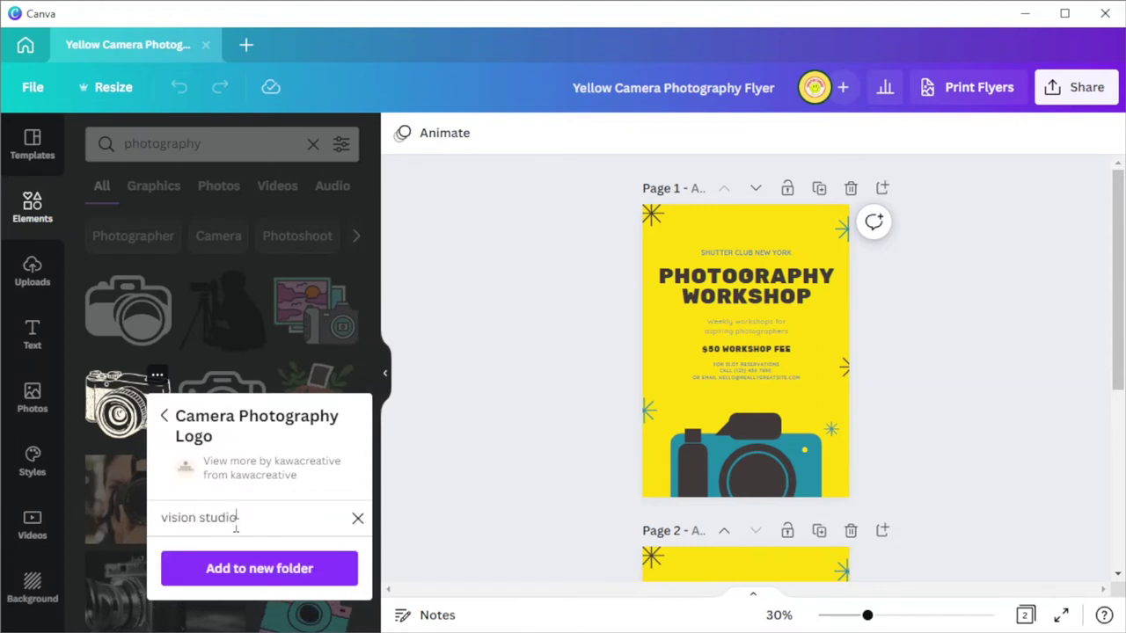
click(272, 572)
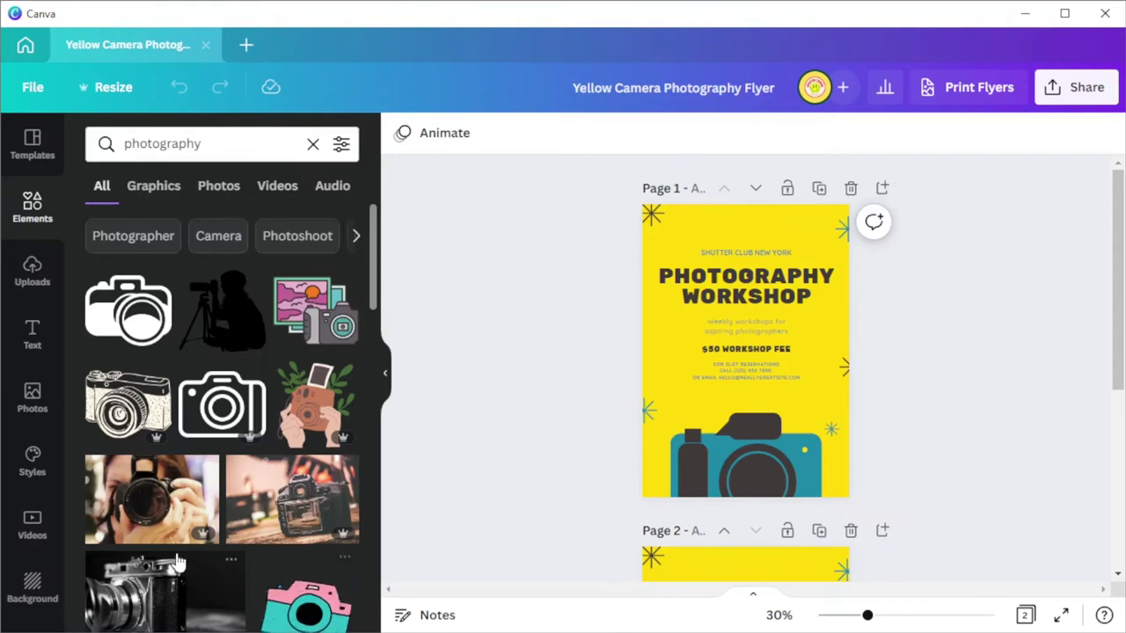
Step: Upload the VISION STUDIOS logo image to the brand kit Logos
scroll(12, 526, down, 2)
click(35, 536)
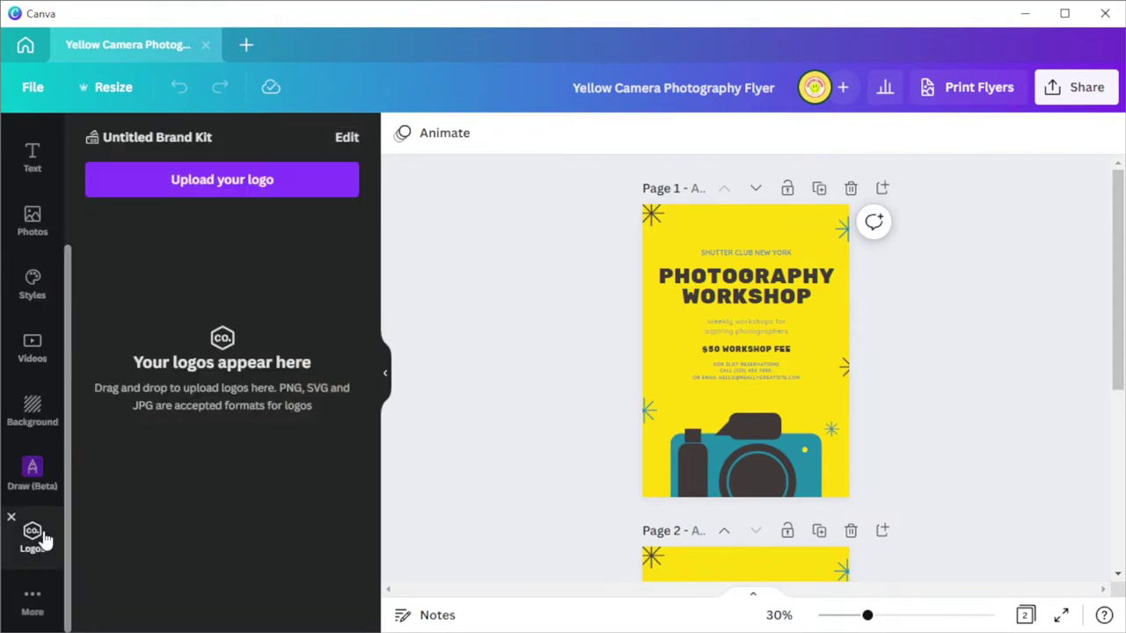
click(226, 192)
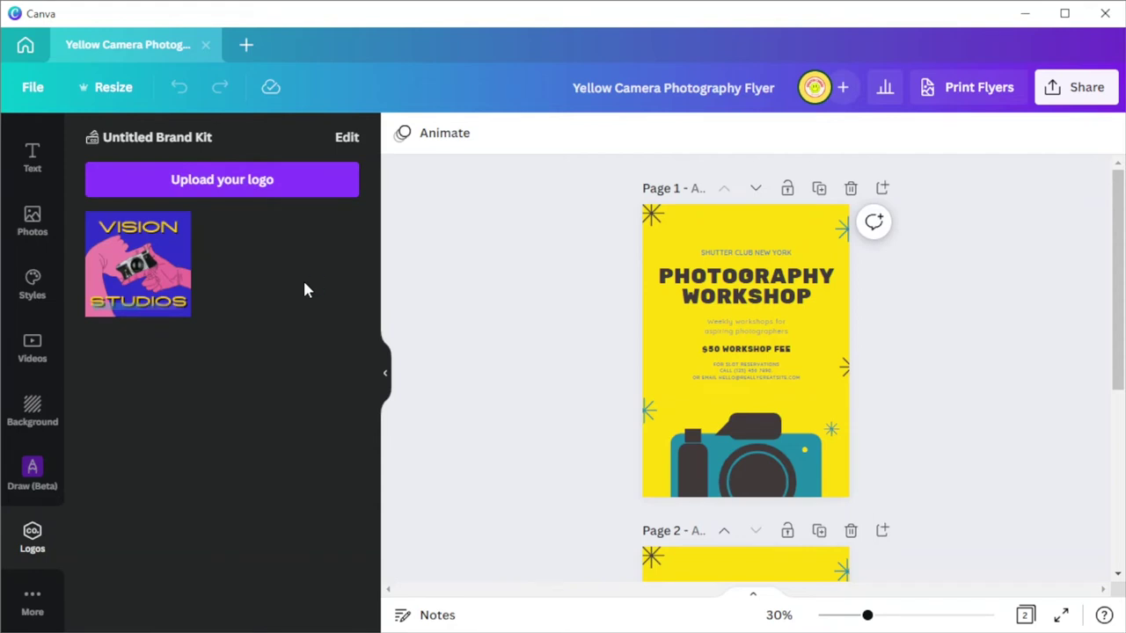
Step: Browse the Text panel, select the flyer's title, and switch to the beige Photo Studio Workshop template
click(39, 173)
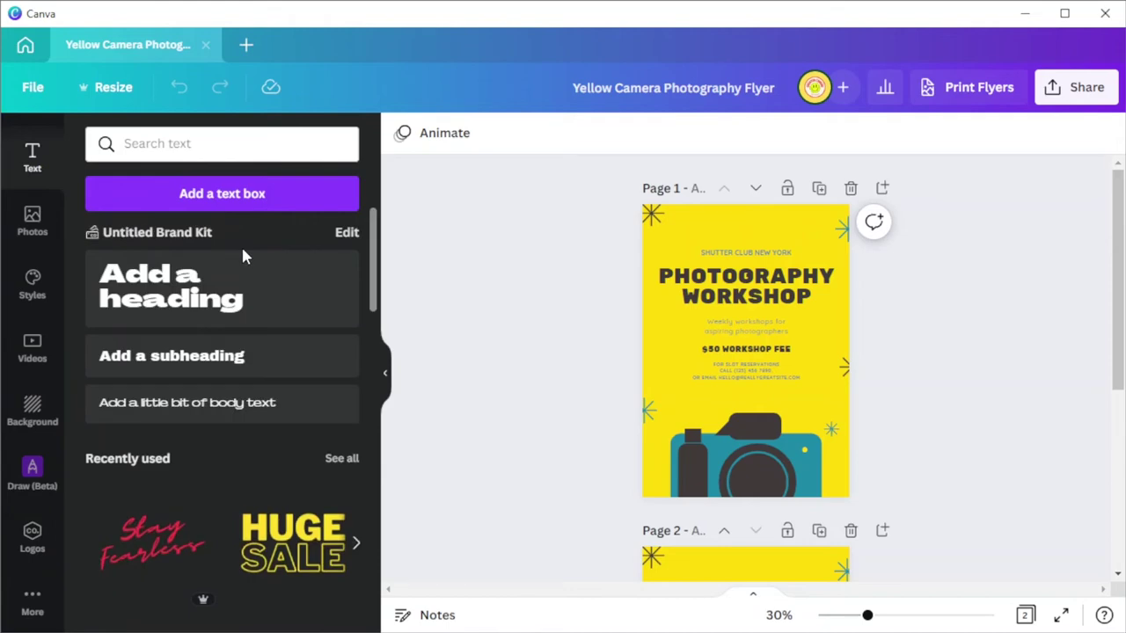
scroll(243, 250, down, 1)
scroll(243, 252, down, 7)
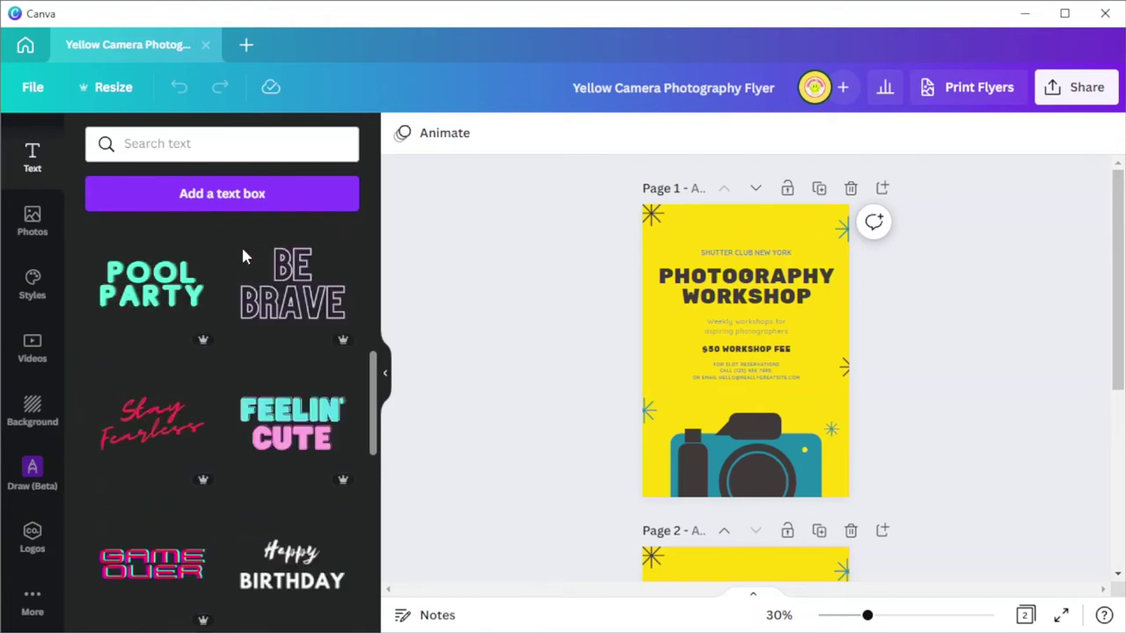
scroll(244, 256, down, 3)
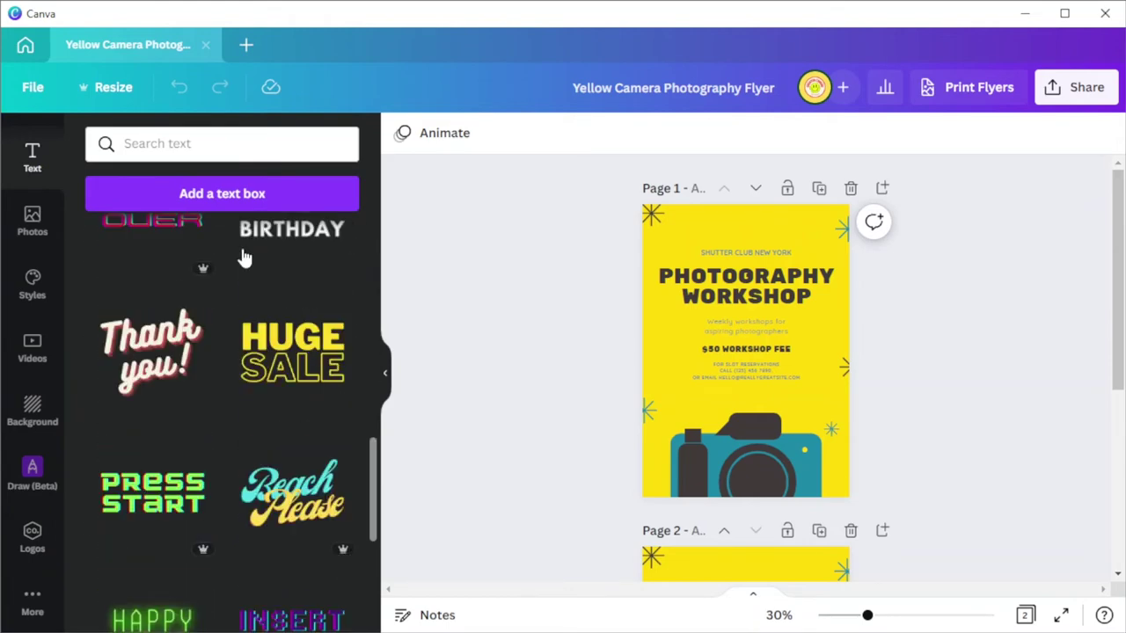
click(742, 277)
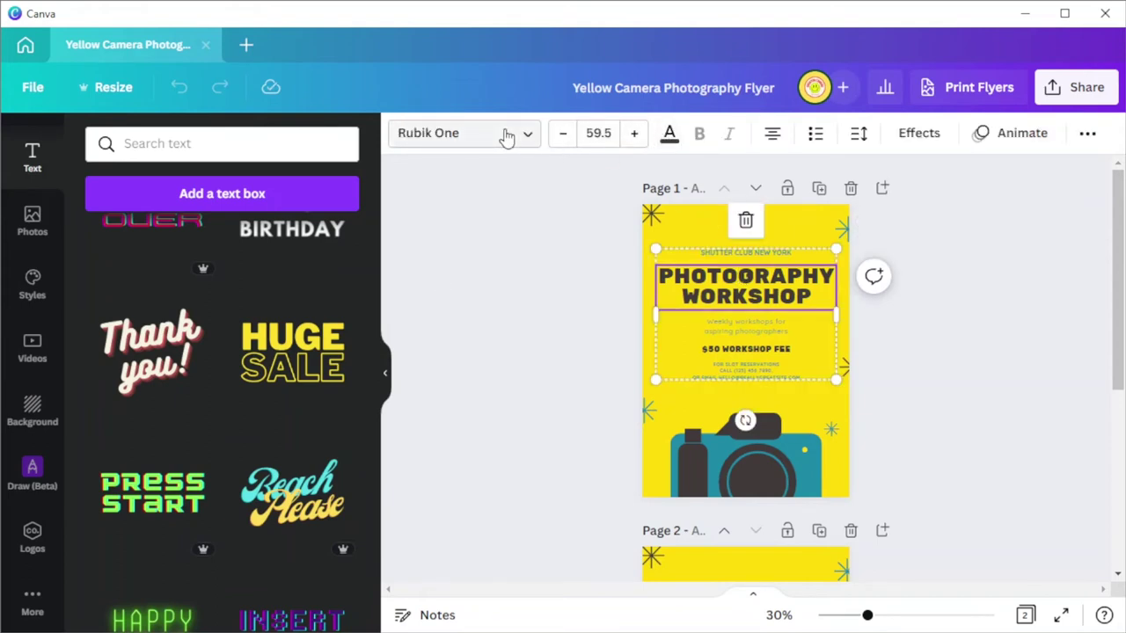
scroll(974, 390, up, 2)
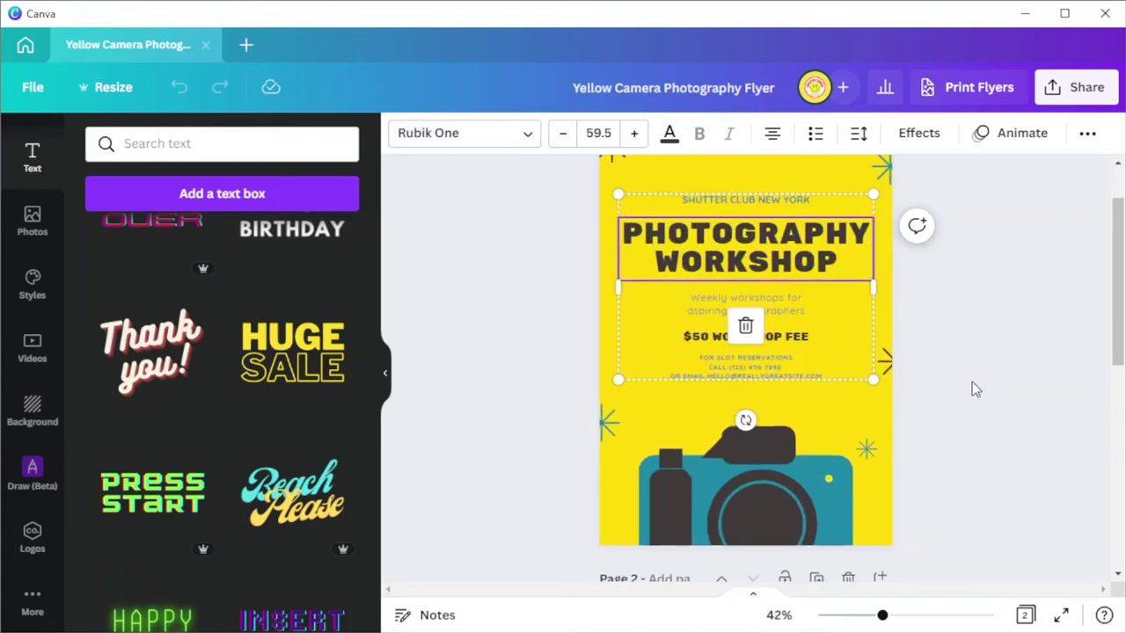
click(516, 254)
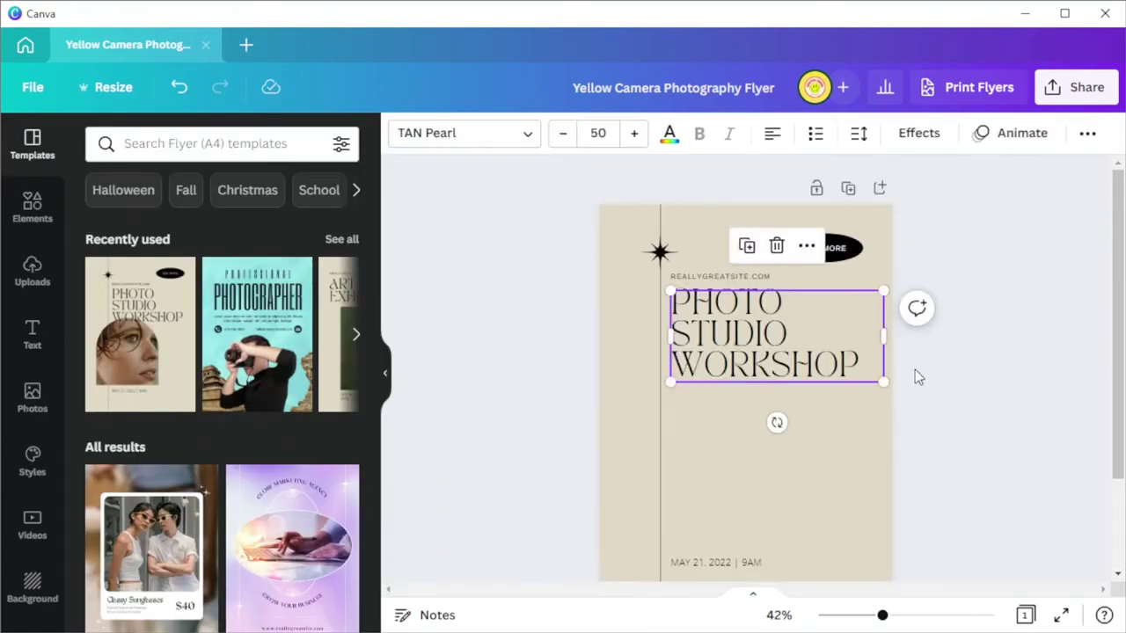
Step: Add the VISION STUDIOS logo and a vertical film-strip graphic to the page
click(150, 432)
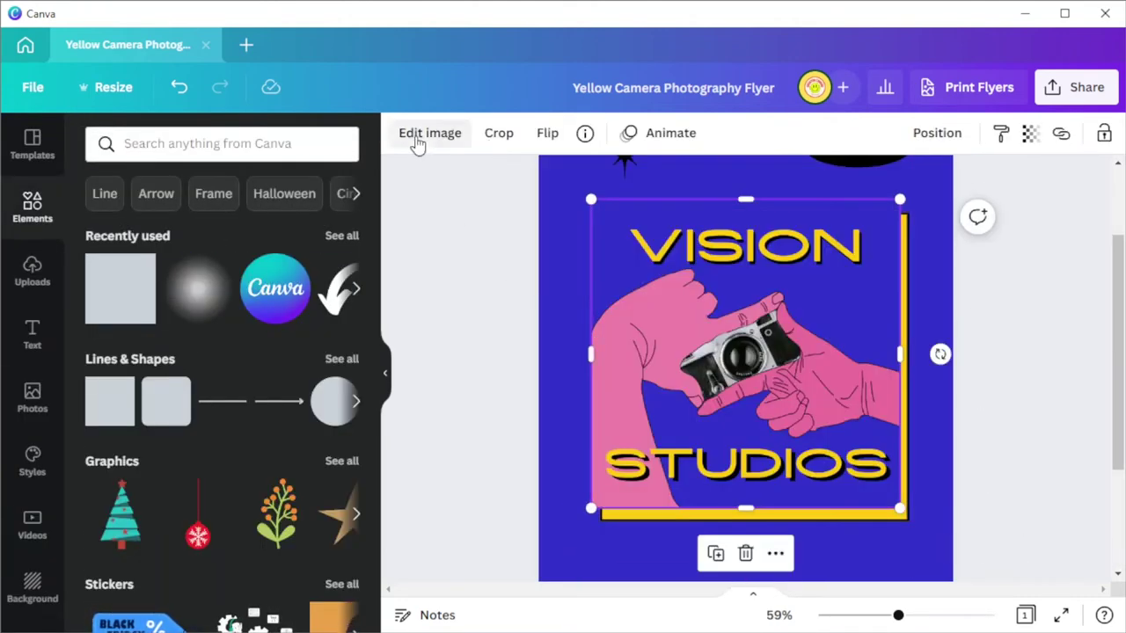
click(343, 237)
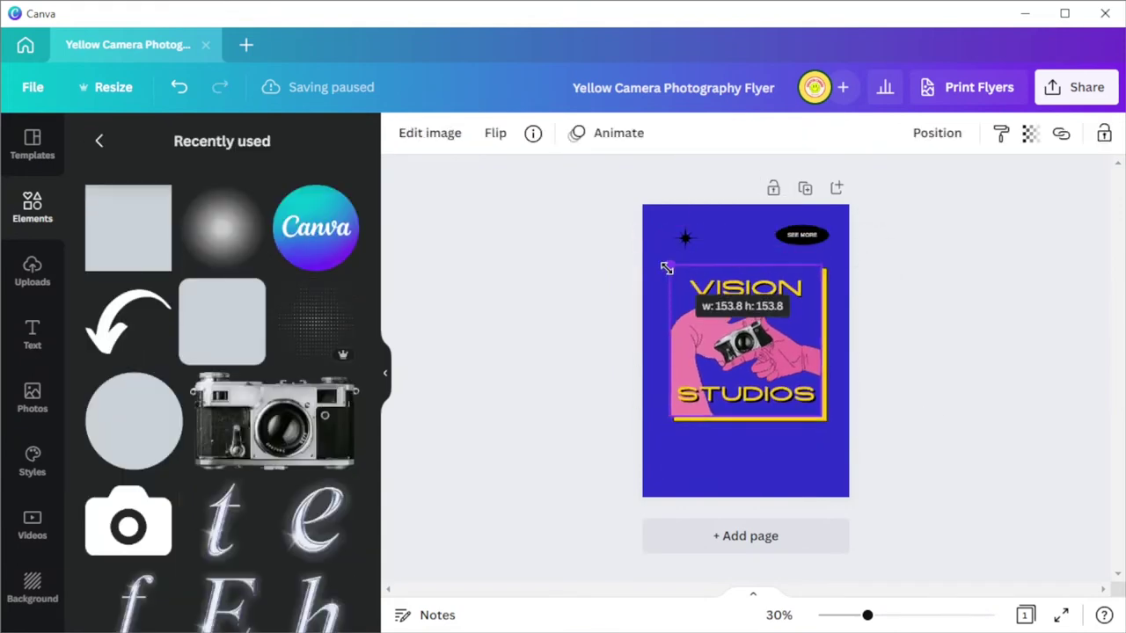
click(869, 299)
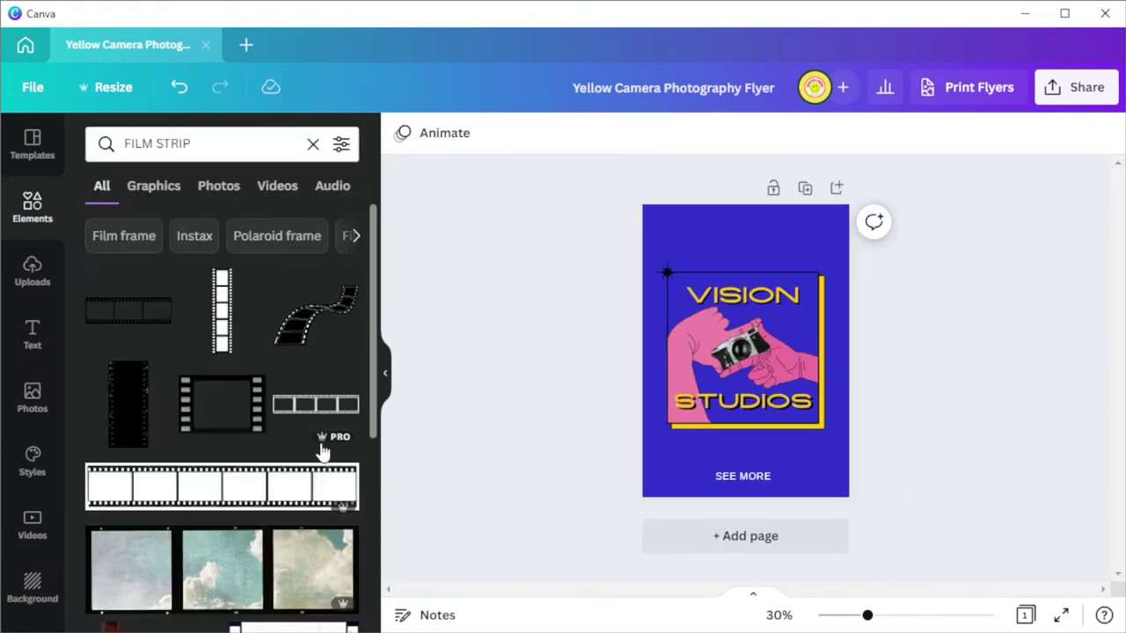
click(127, 413)
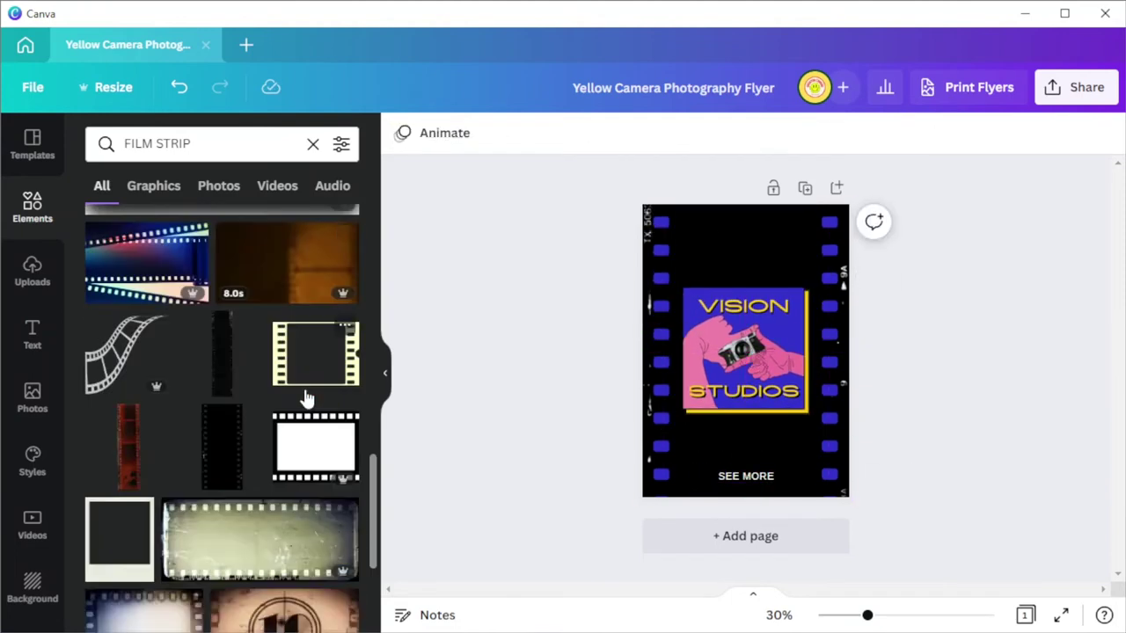
Step: Change SEE MORE to FILM PHOTOGRAPHY STUDIO on one line and add a star graphic
scroll(304, 395, up, 5)
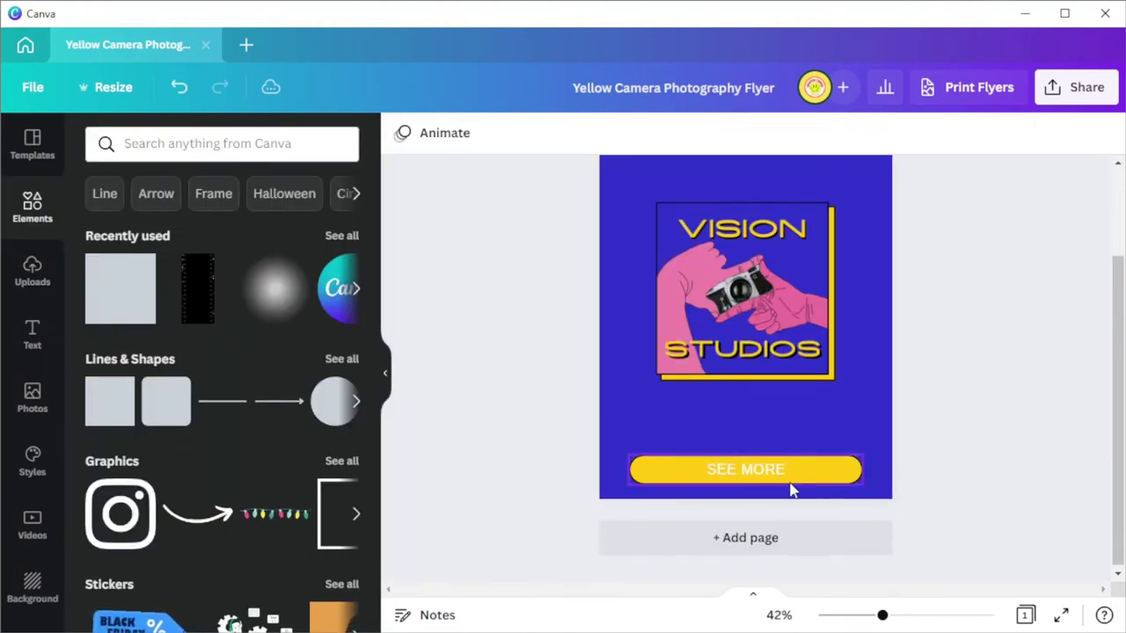
double_click(774, 474)
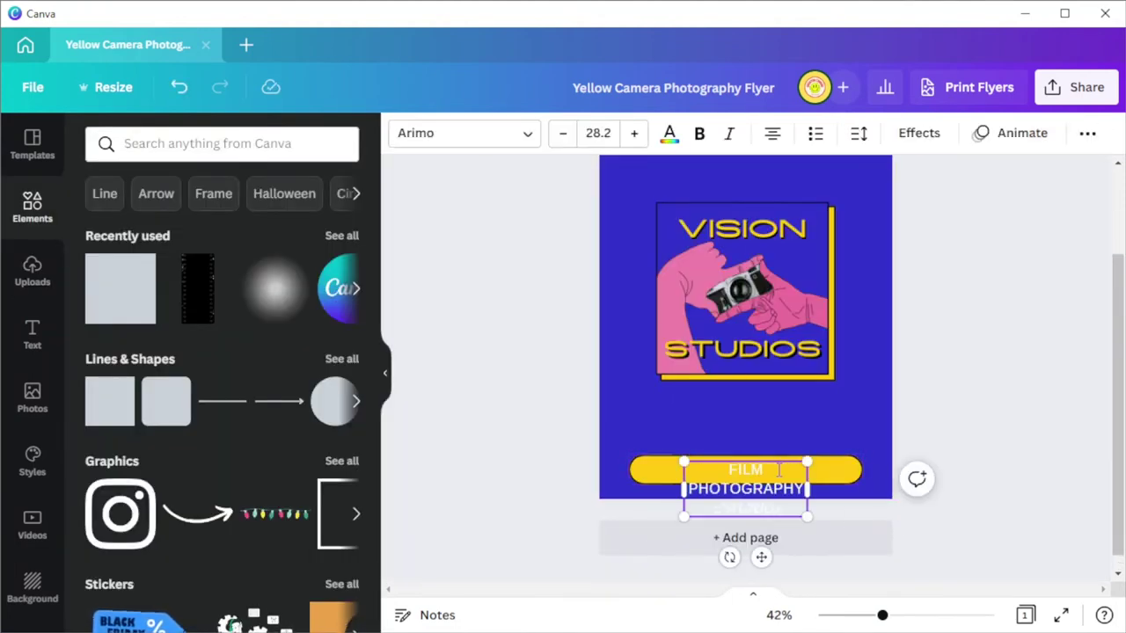
drag(807, 489, 871, 488)
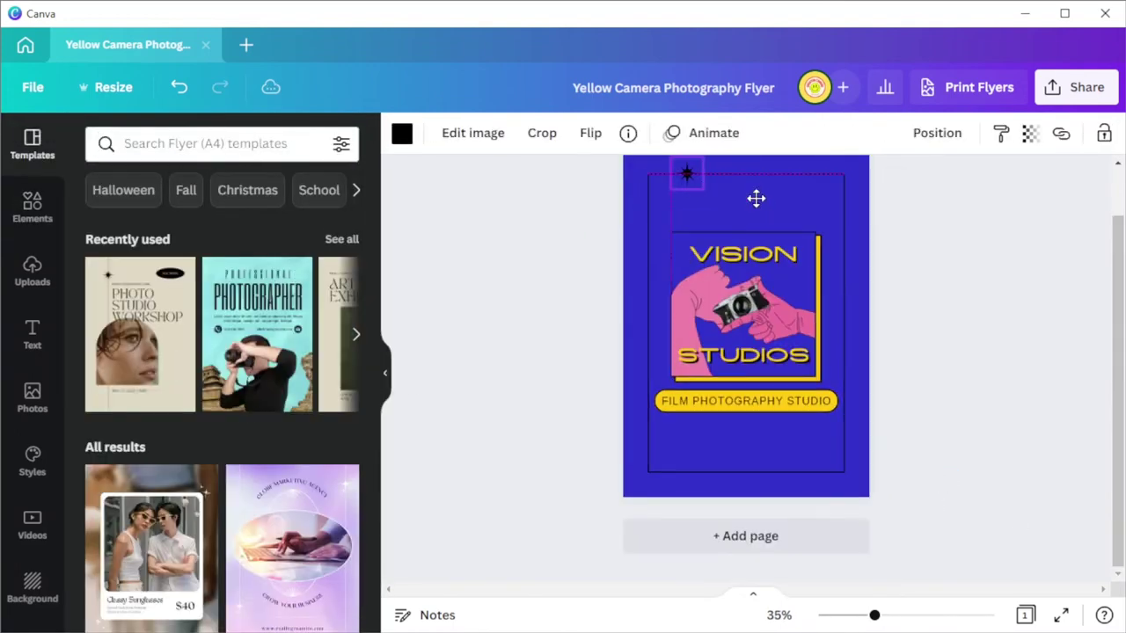
drag(754, 196, 731, 226)
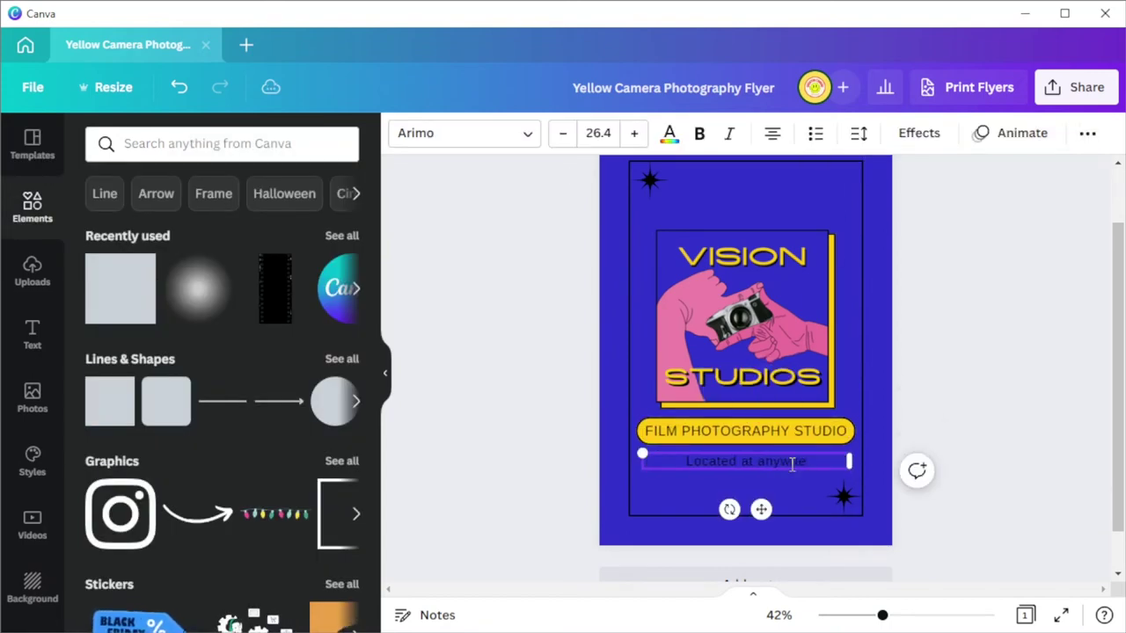
Step: Add the phone line, recolour the Instagram icon, and duplicate the handle line below it
click(790, 469)
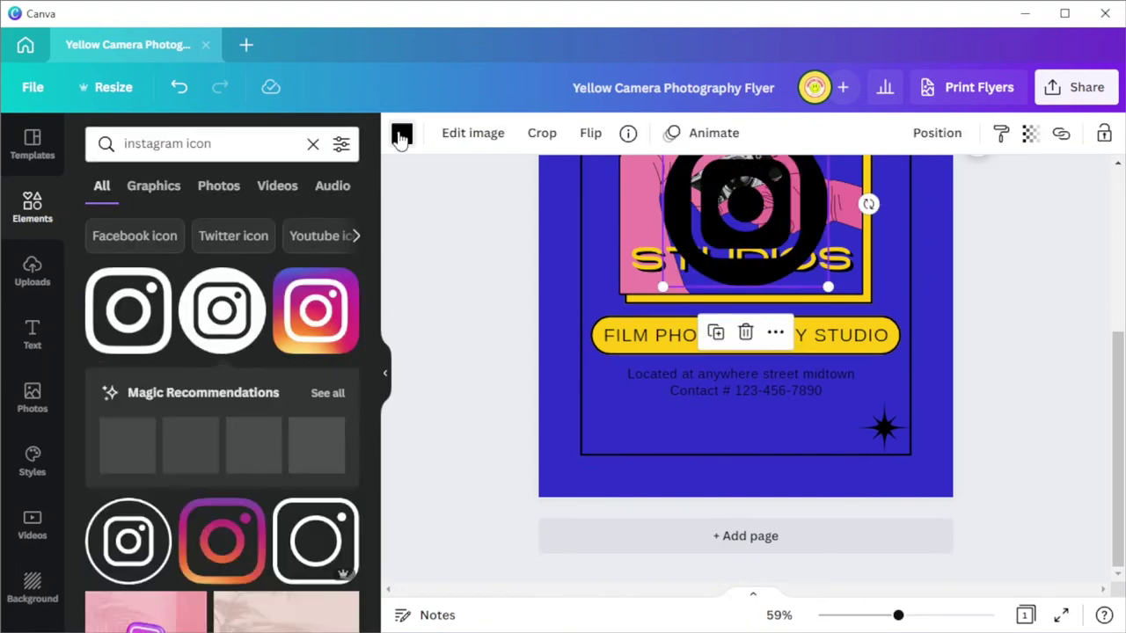
click(401, 134)
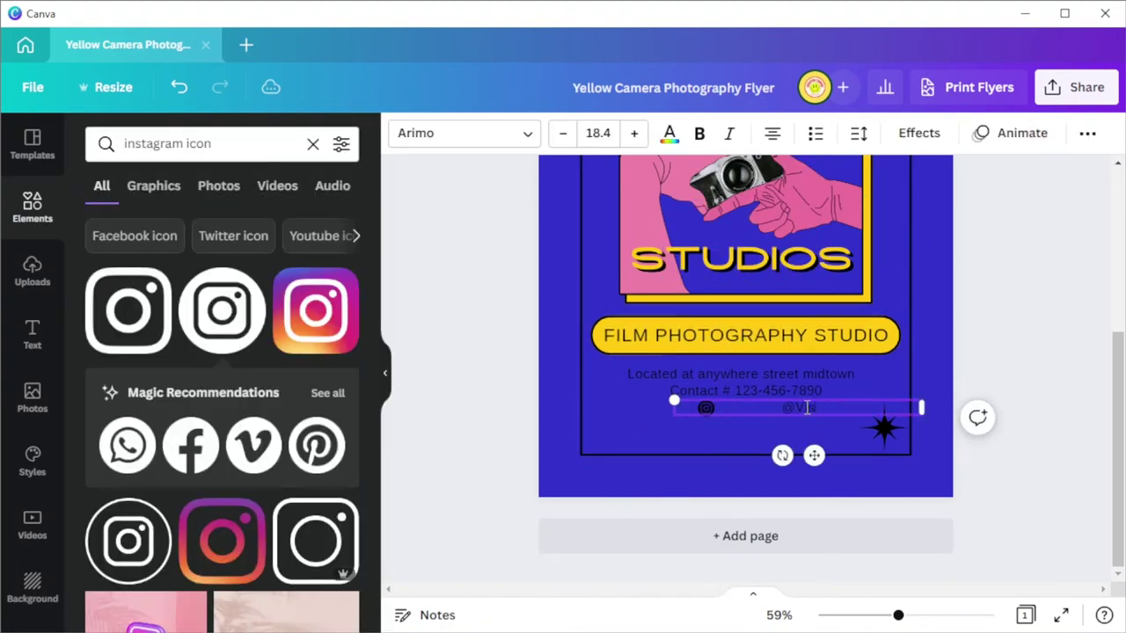
click(780, 460)
key(ctrl+d)
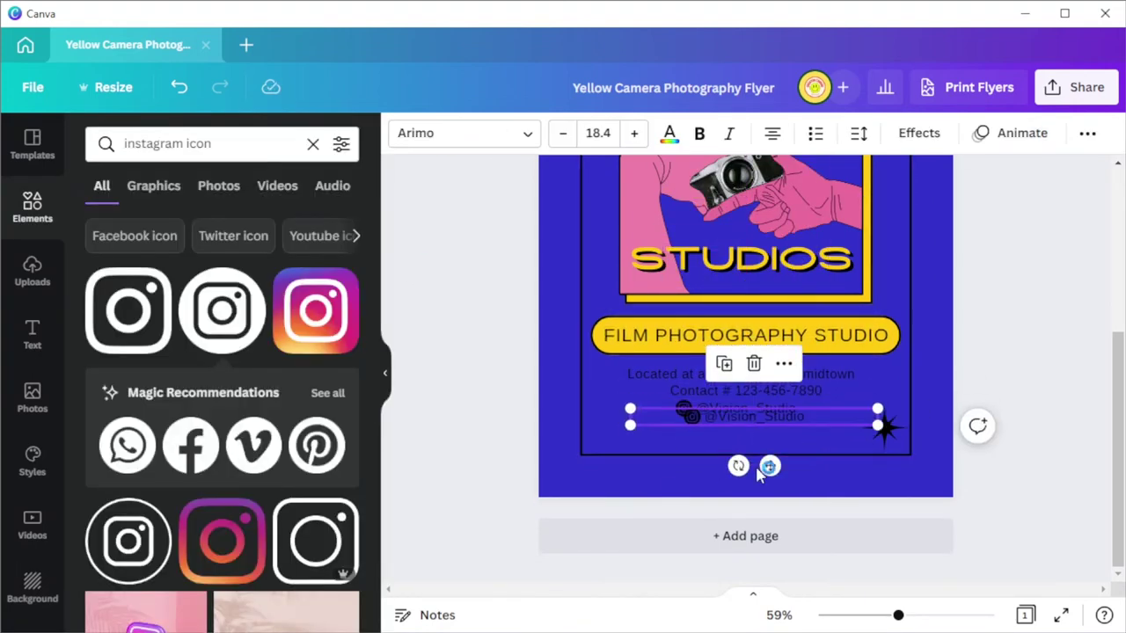
drag(783, 460, 790, 444)
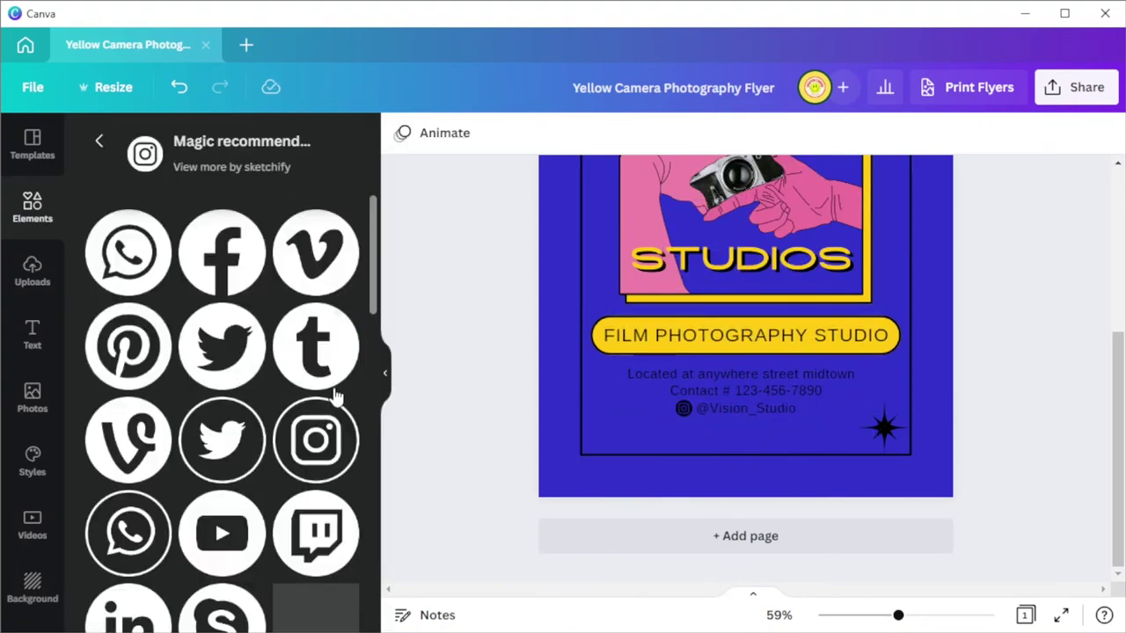
Step: Place the envelope icon beside the e-mail contact line and view the whole flyer
scroll(220, 396, down, 5)
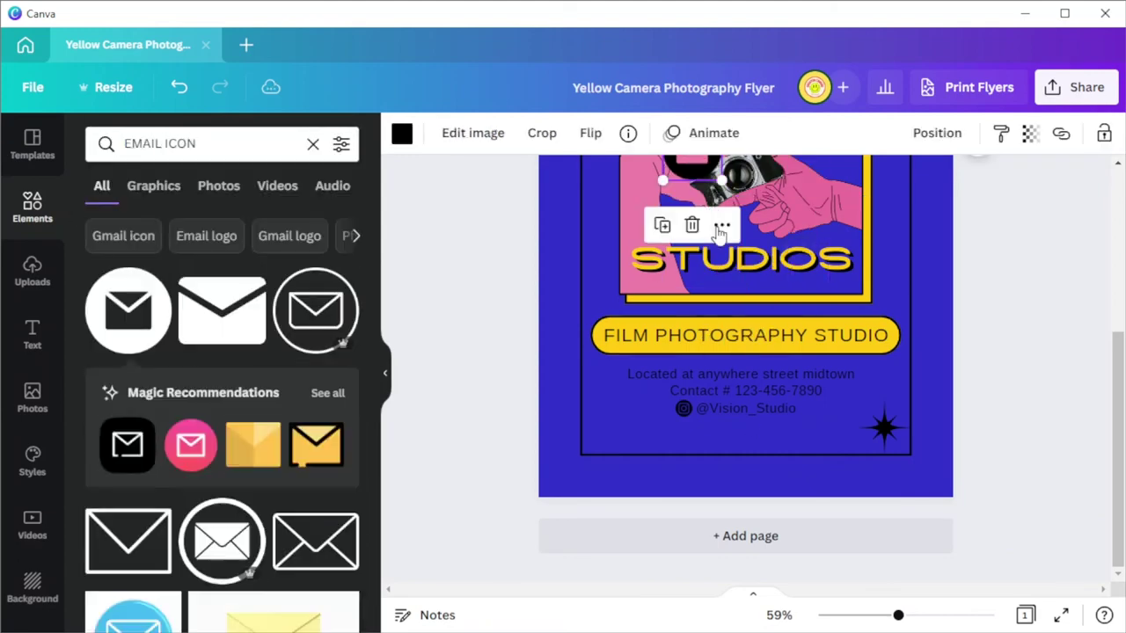
drag(692, 167, 665, 402)
scroll(655, 413, up, 4)
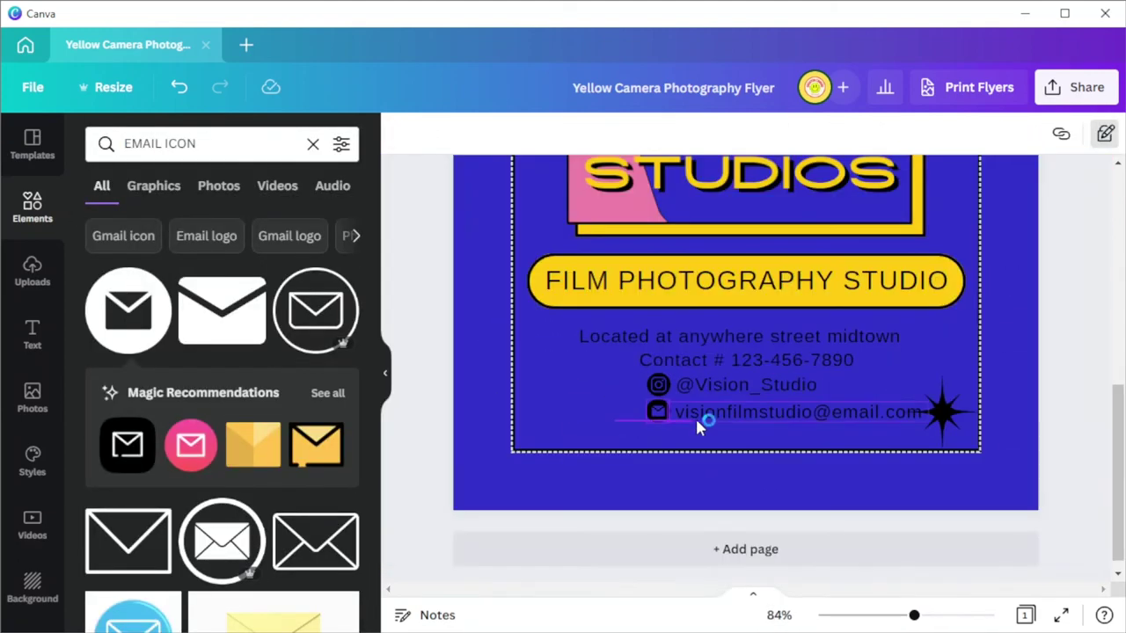
scroll(699, 427, down, 5)
click(758, 454)
click(991, 445)
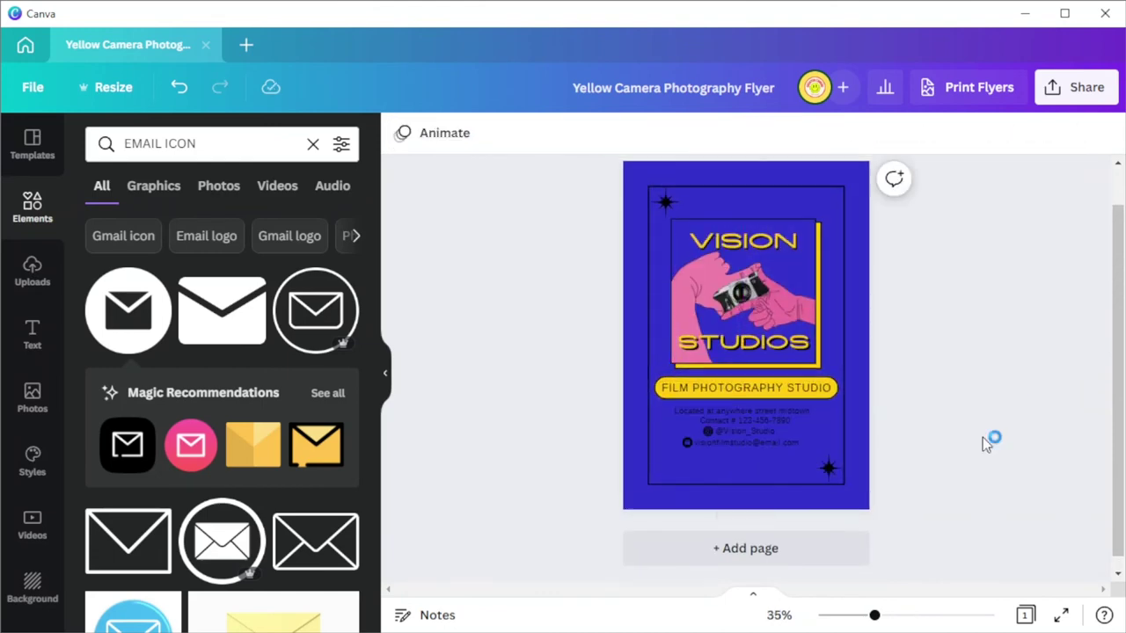
scroll(973, 448, up, 1)
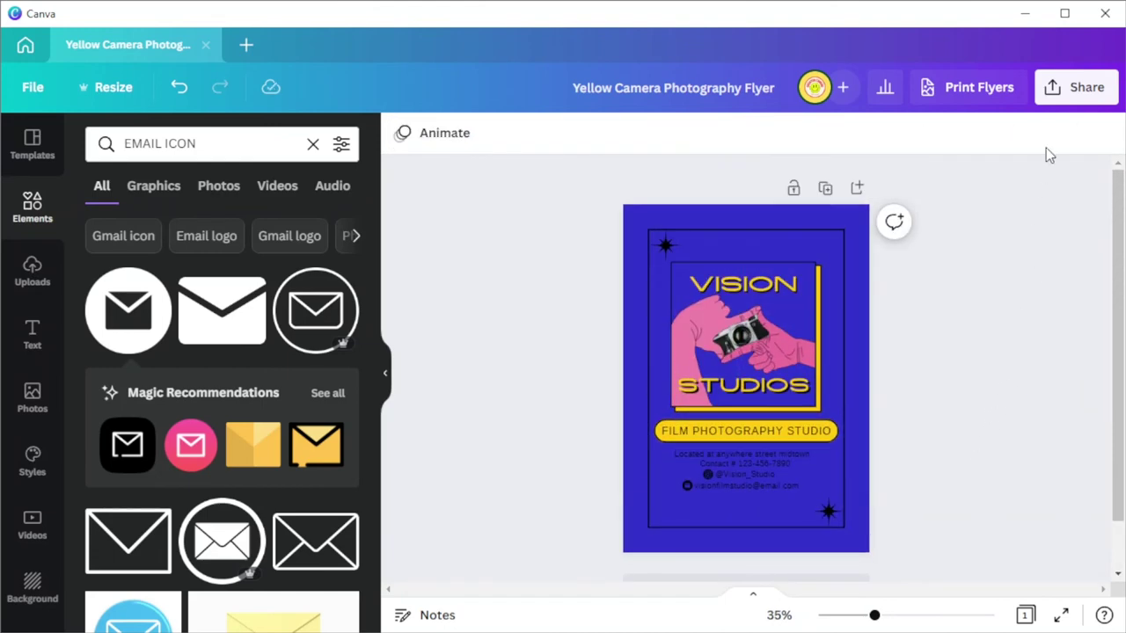
click(1065, 101)
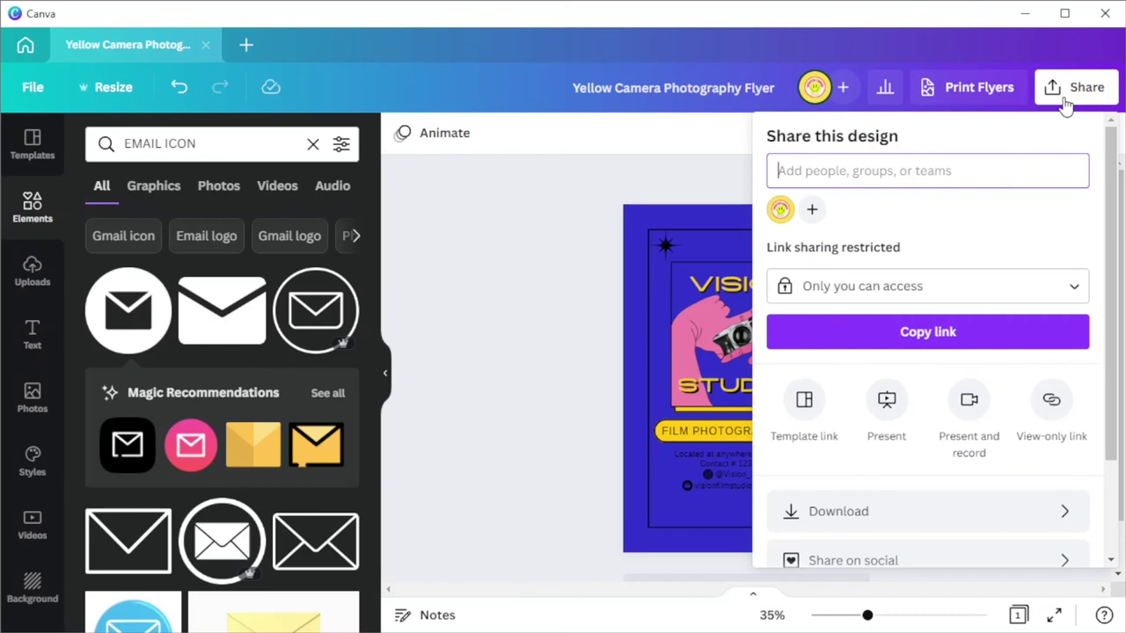
click(931, 517)
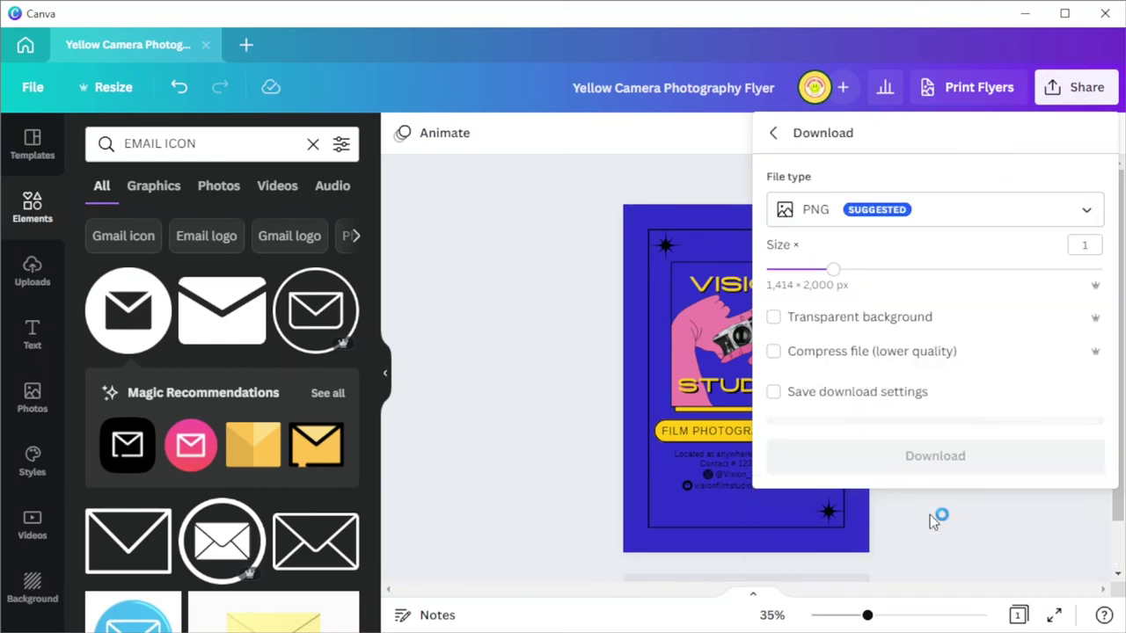
click(958, 204)
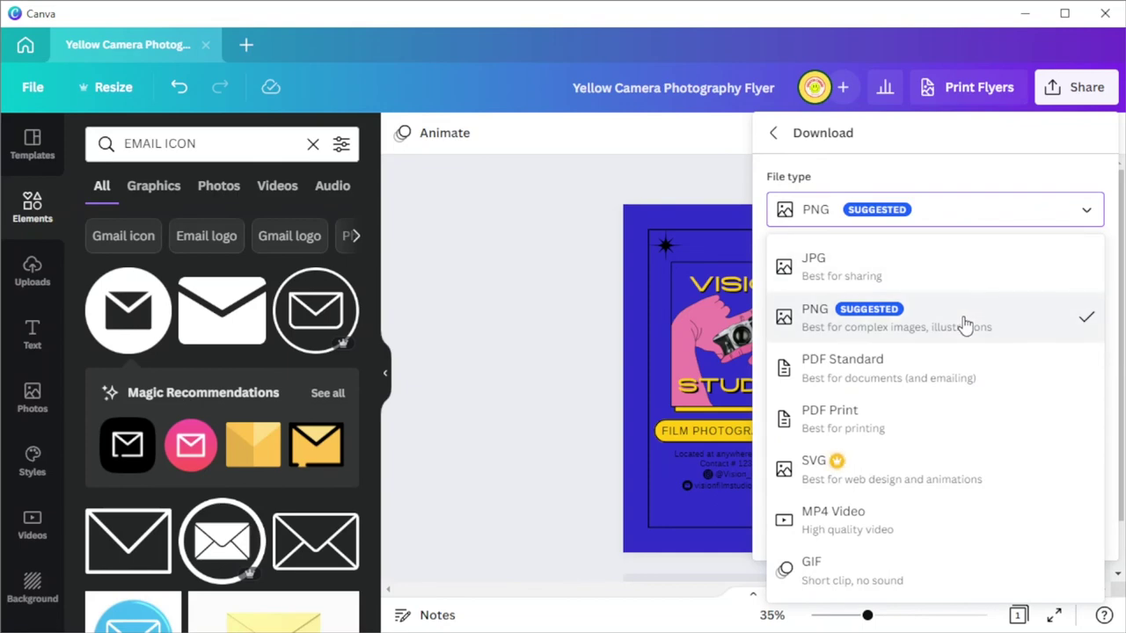
click(508, 420)
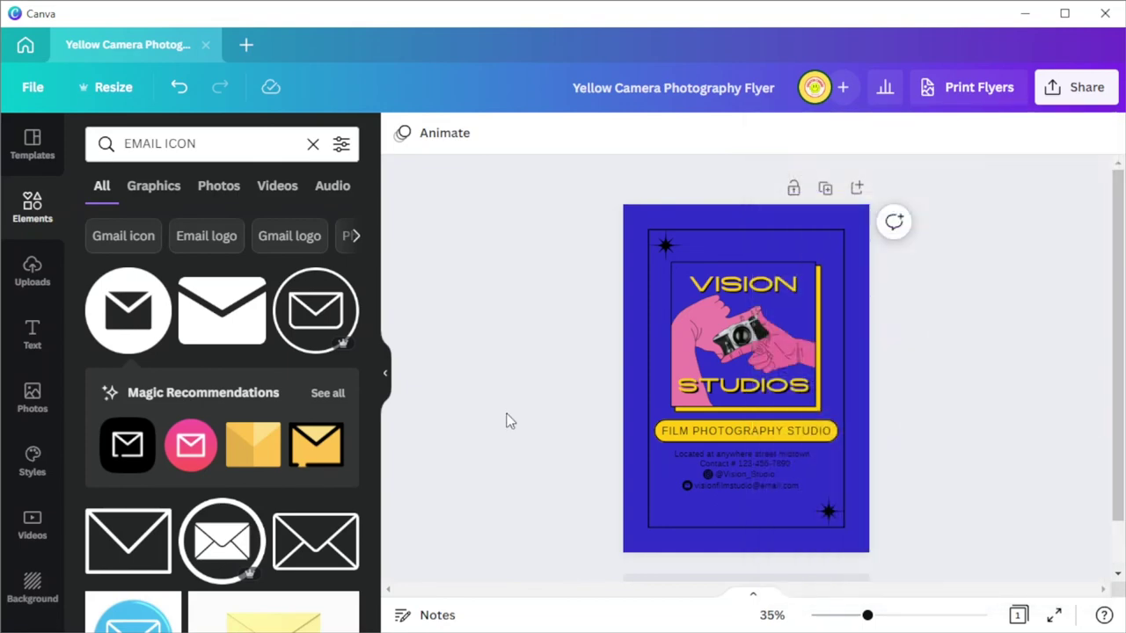
Step: Collapse the side panel so the finished blue Vision Studios flyer shows full-width
click(387, 387)
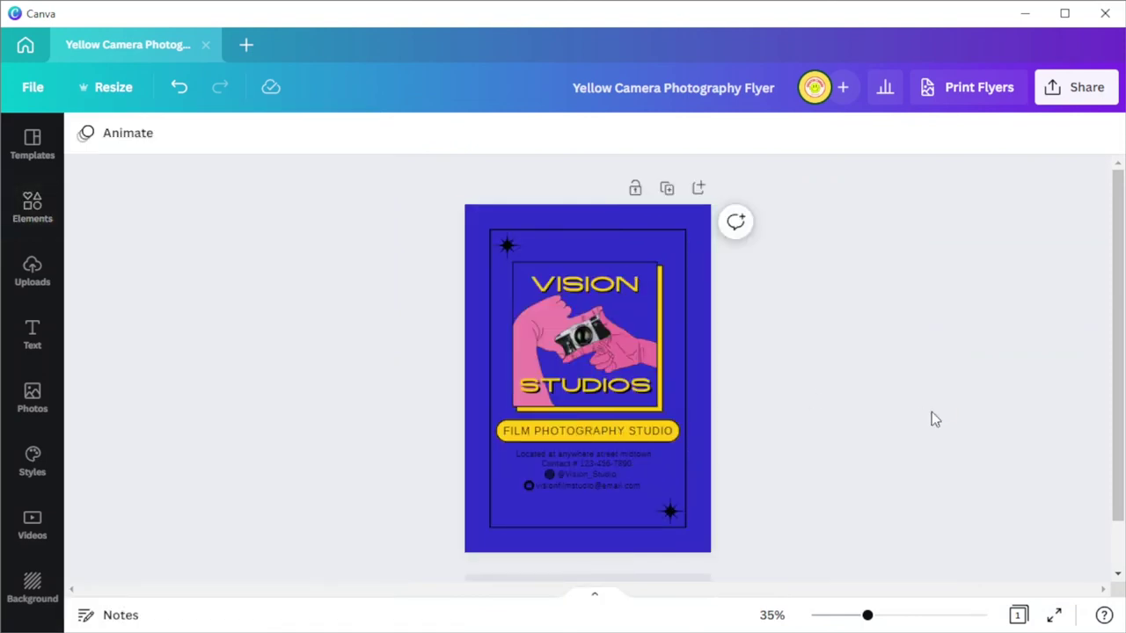